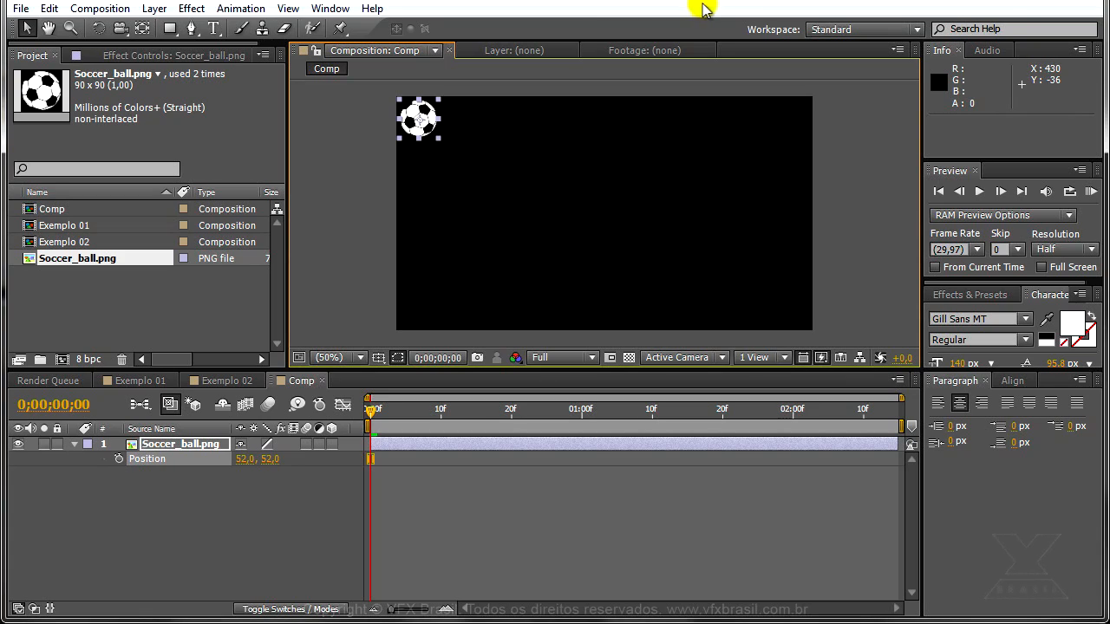
- Try moving the soccer ball to the lower-right corner of the frame at about 902, 496, and undo the move
left_click_drag(427, 129, 796, 319)
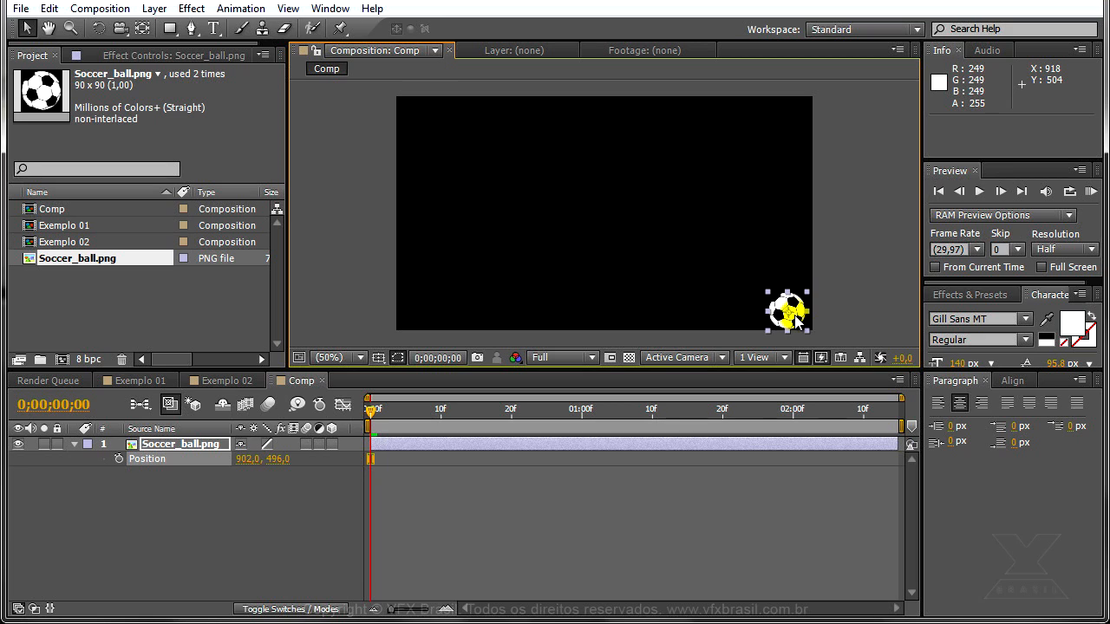
key("ctrl+z")
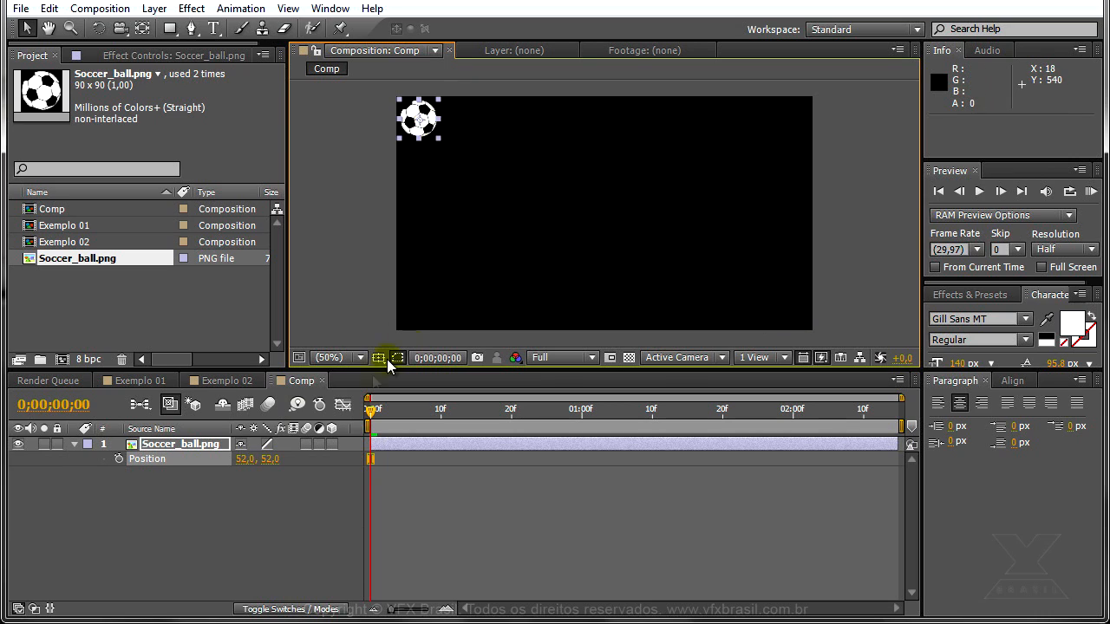
- Play a RAM preview of the Exemplo 01 composition and stop it
left_click(137, 382)
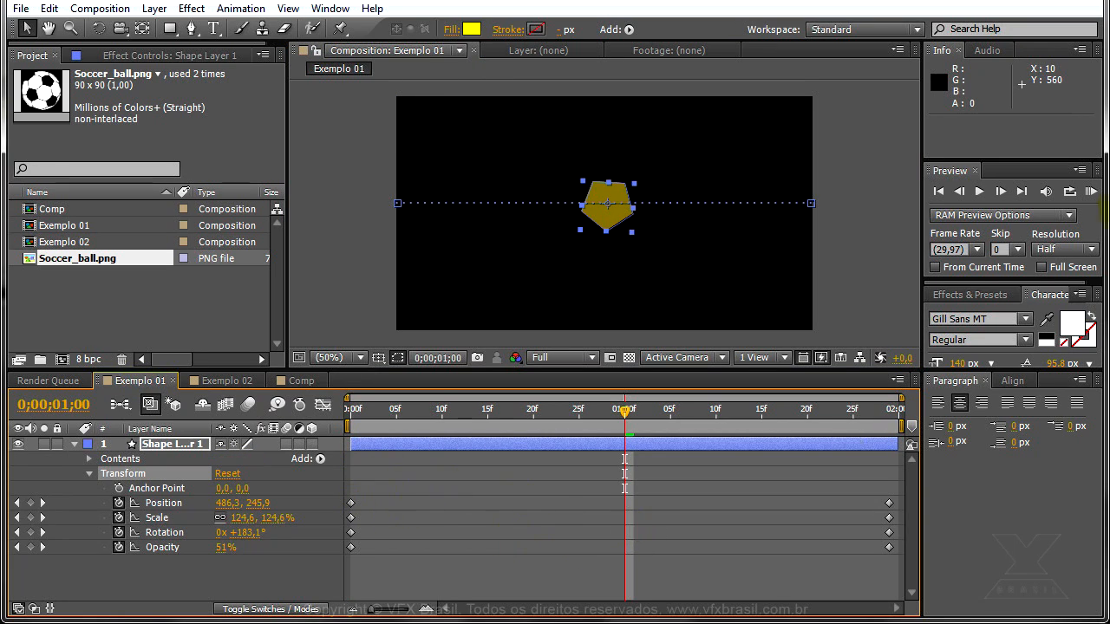
left_click(1090, 192)
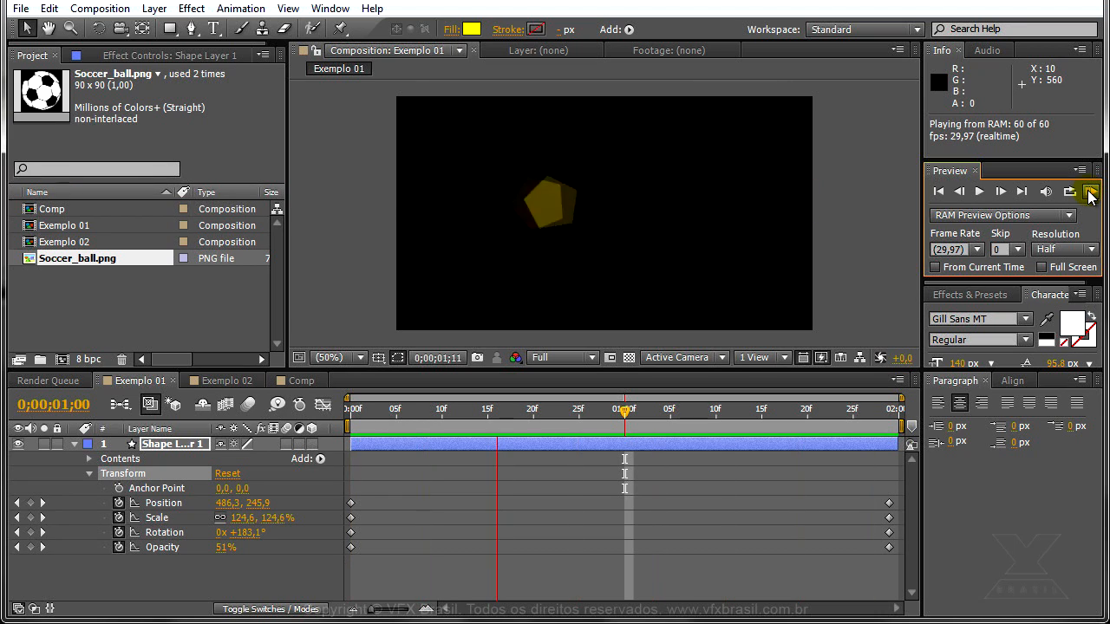
left_click(1091, 192)
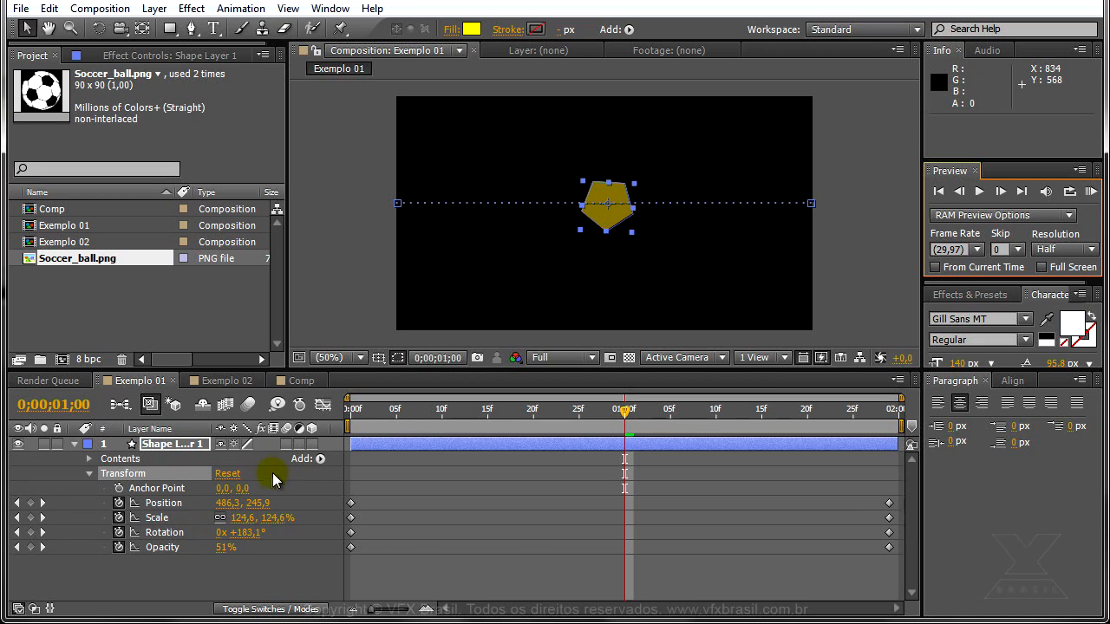
- Show the Graph Editor for the animated transform properties of Shape Layer 1
left_click(323, 406)
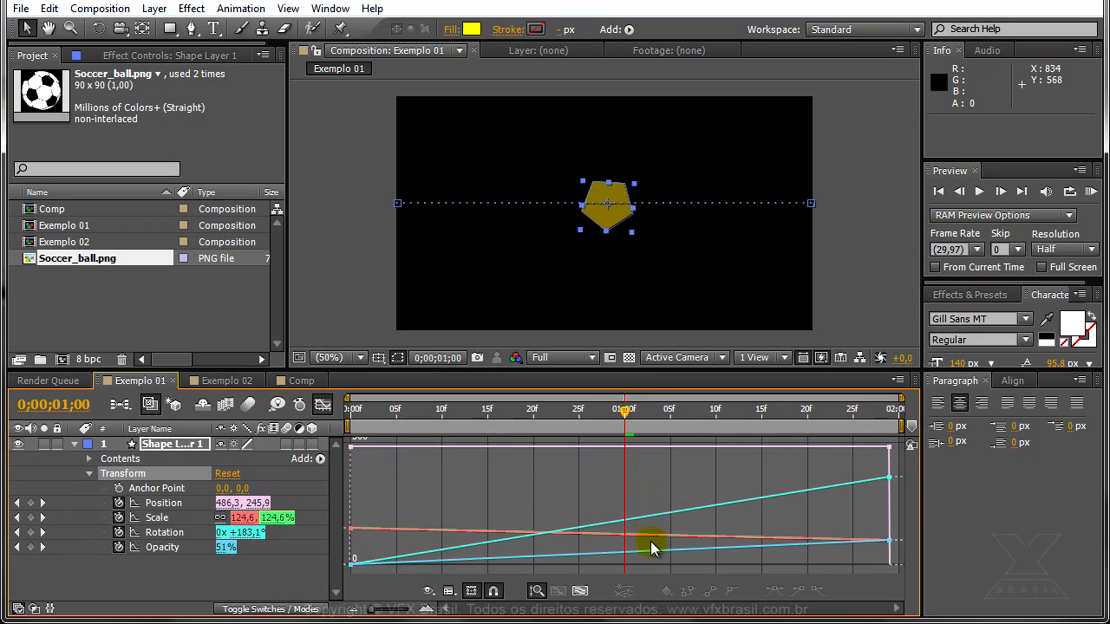
mouse_move(656, 552)
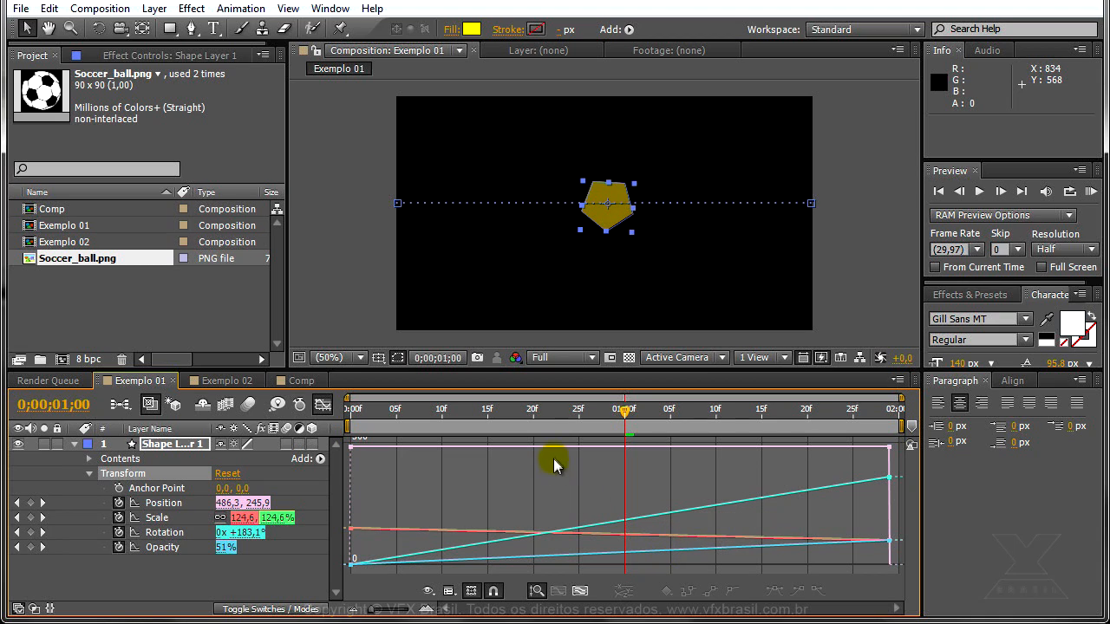
mouse_move(555, 453)
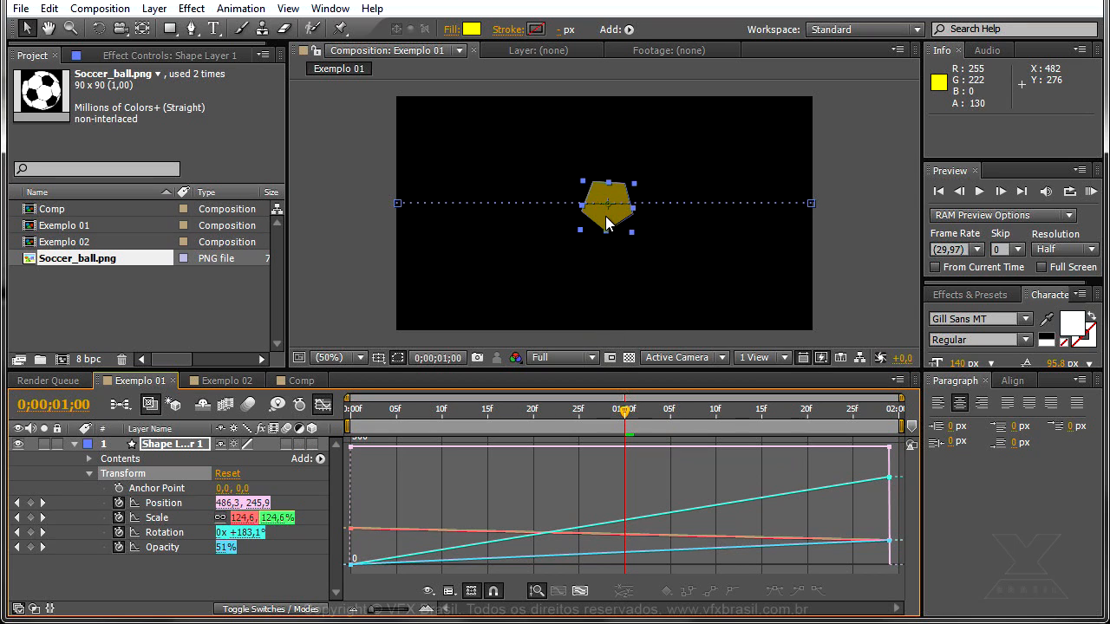
- Try moving the pentagon down to about 496, 454 at the one-second mark, and undo the move
left_click_drag(606, 223, 610, 307)
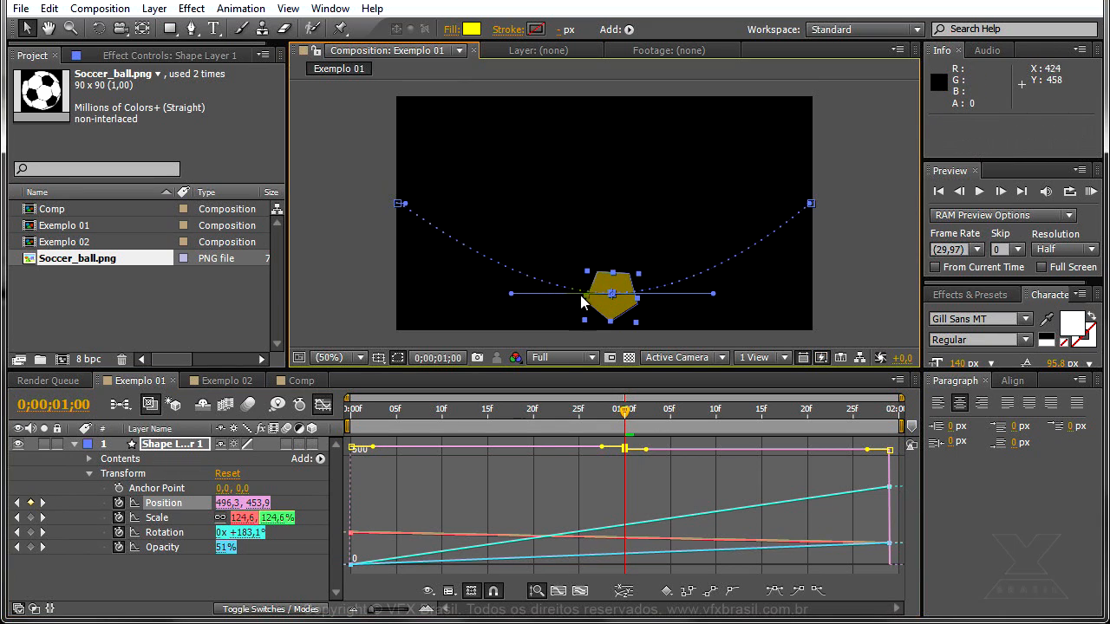
mouse_move(625, 451)
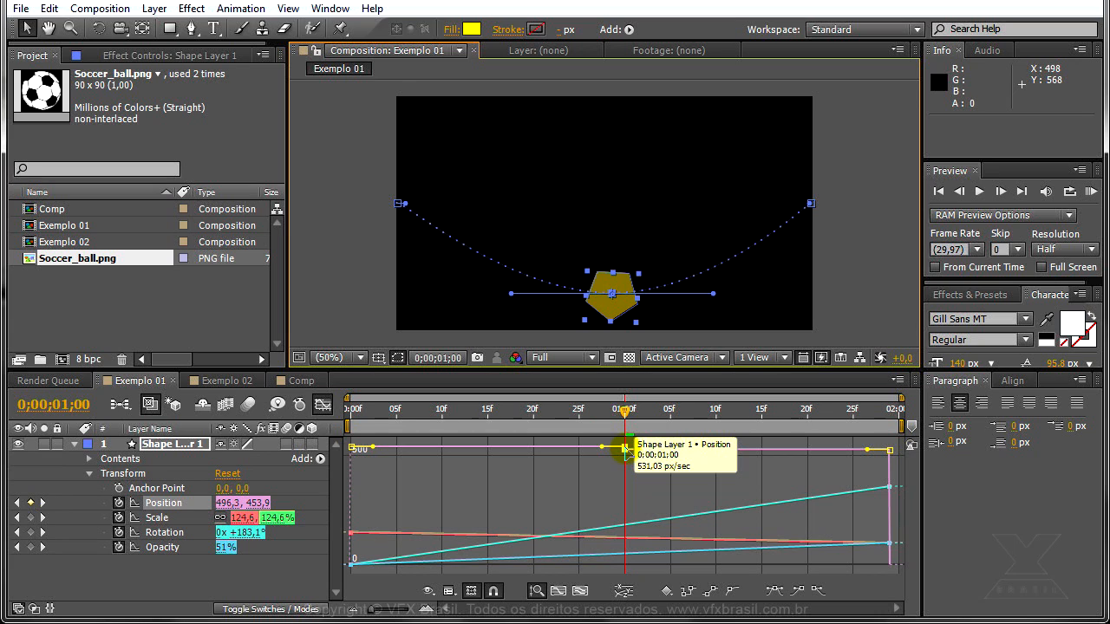
key("ctrl+z")
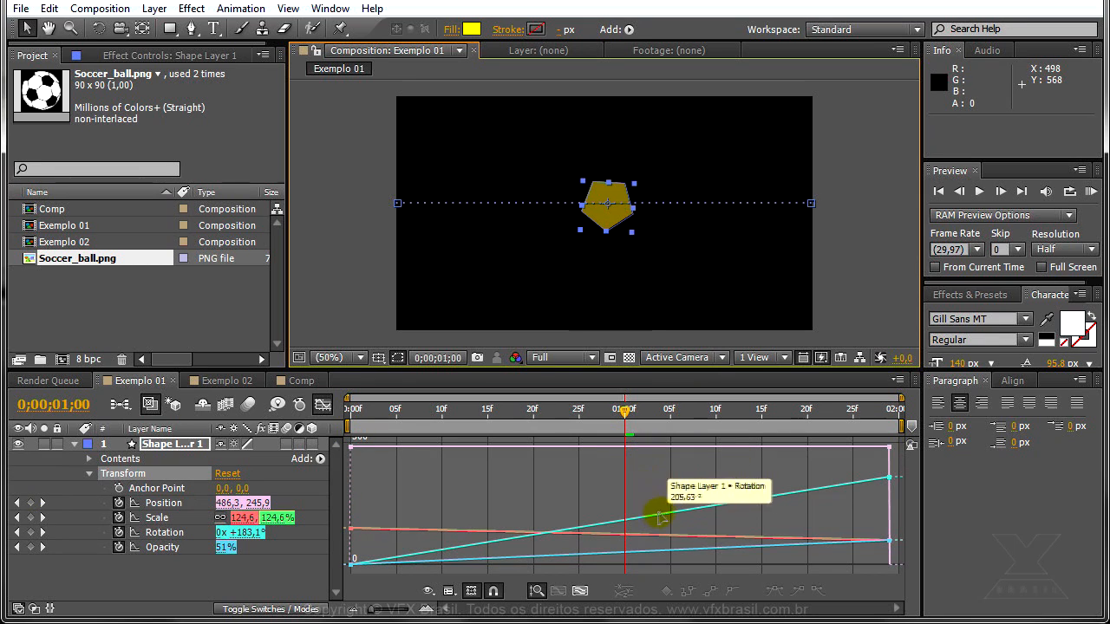
- Turn off graph tool tips and the display of animated properties in the Graph Editor
left_click(449, 592)
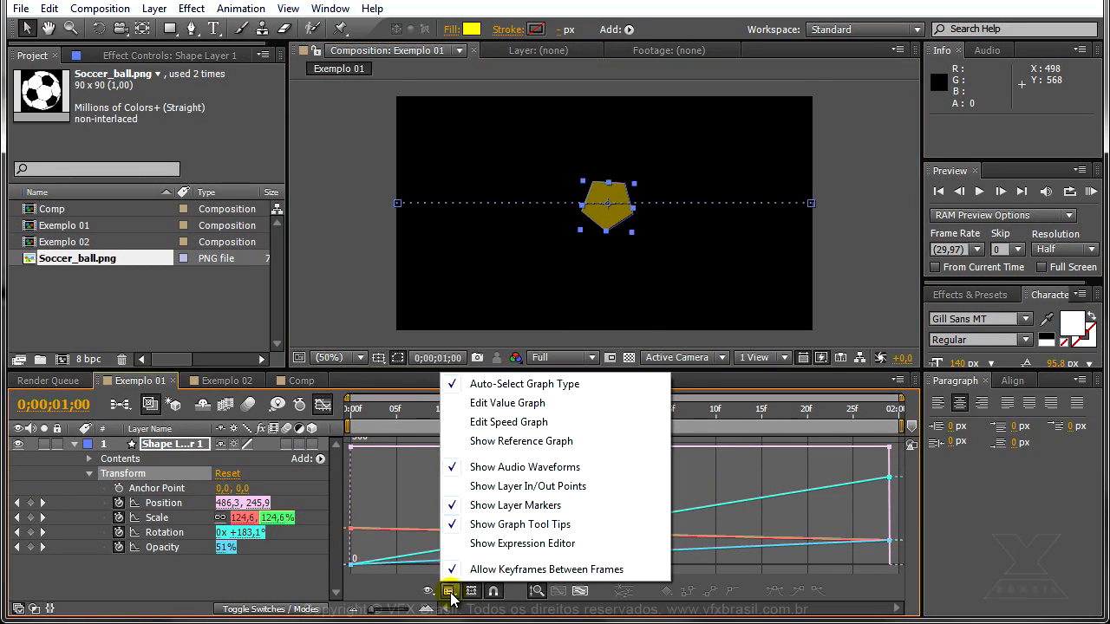
left_click(490, 526)
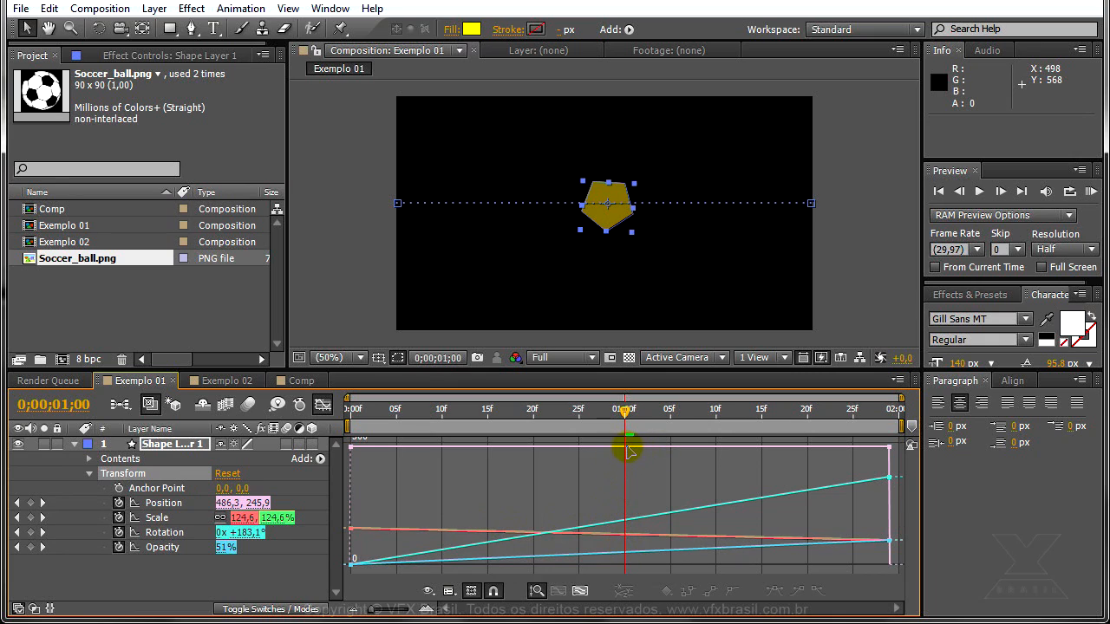
left_click(430, 592)
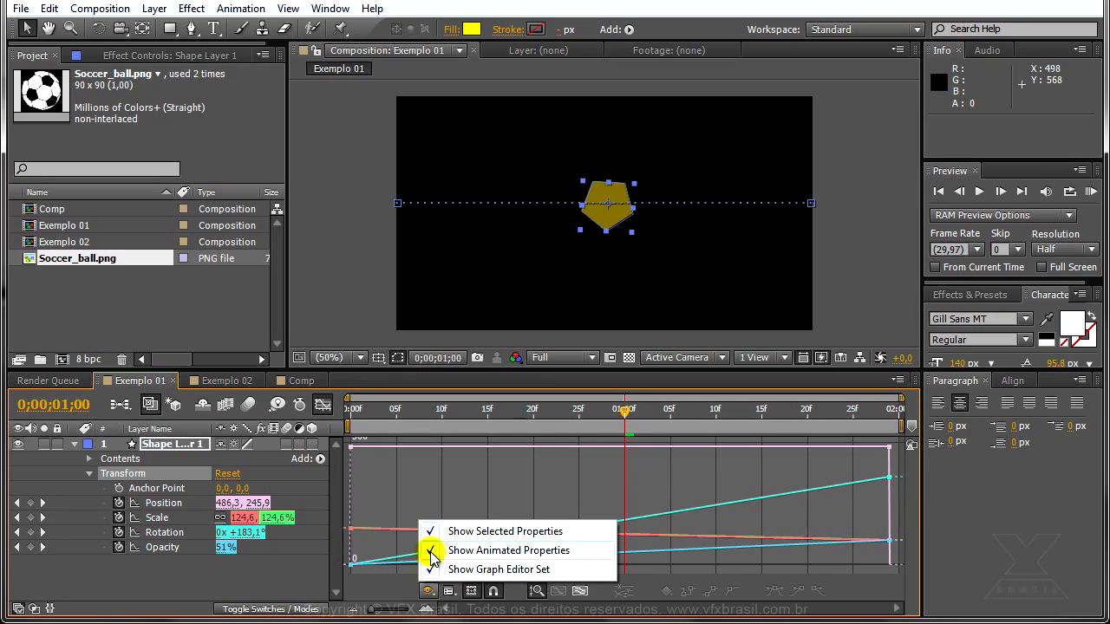
left_click(431, 552)
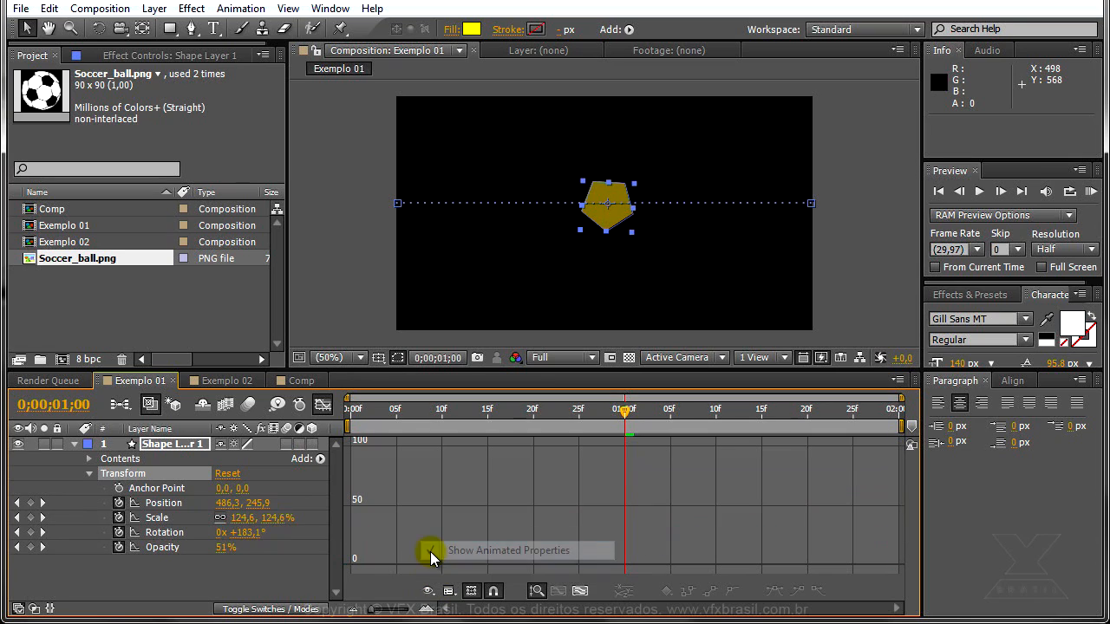
- Include the Position property of Shape Layer 1 in the Graph Editor set and display its value graph
left_click(135, 505)
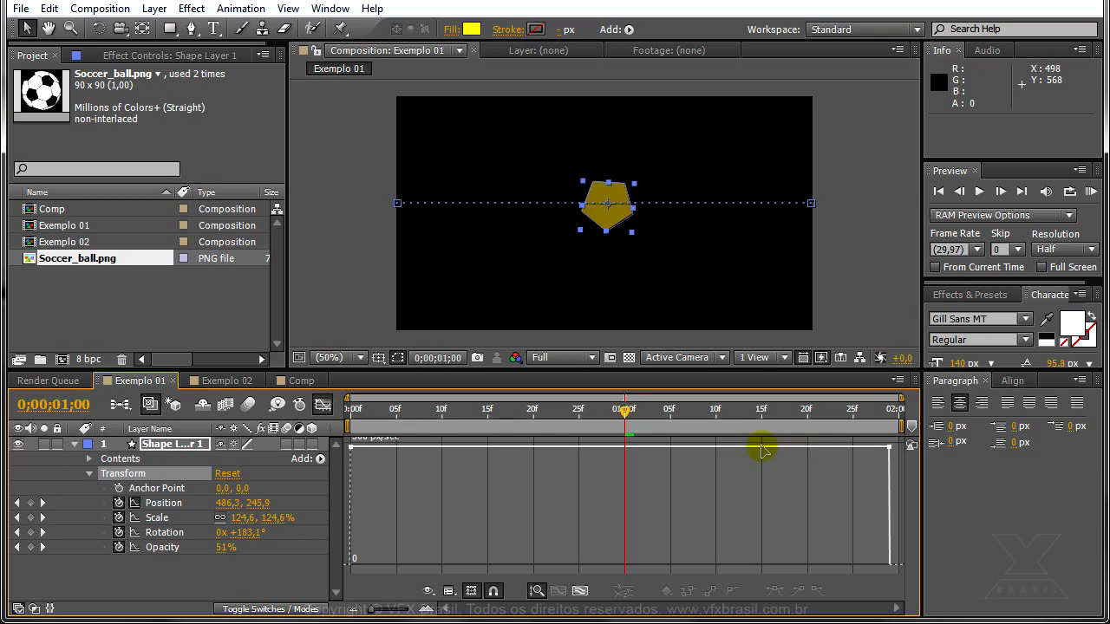
left_click(450, 592)
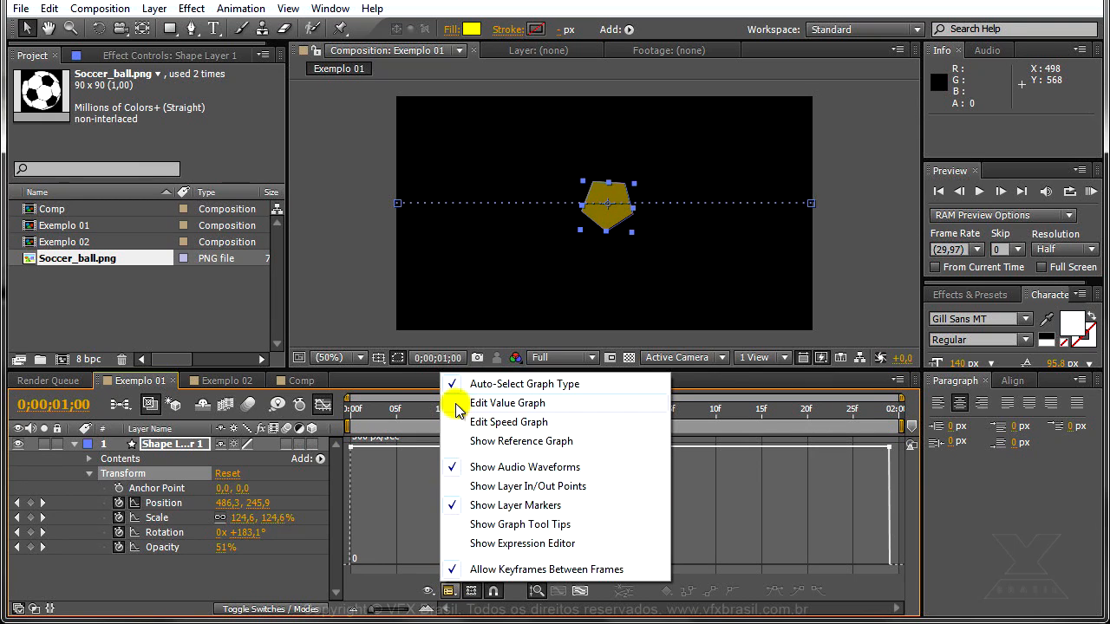
left_click(507, 404)
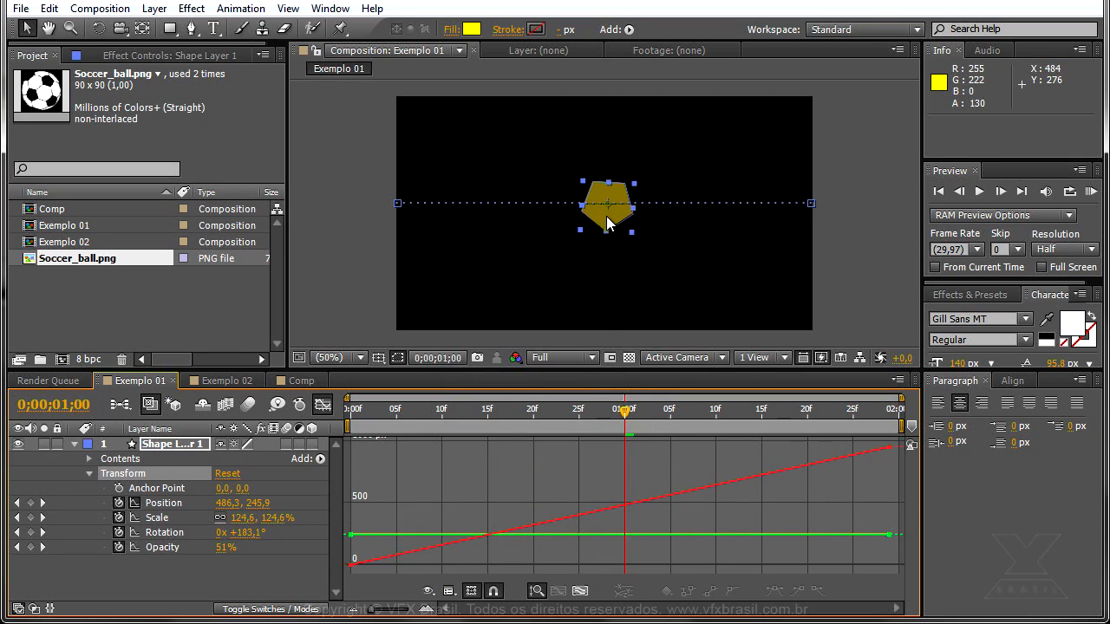
- Try bending the motion path by moving the pentagon down to about 484, 418 at one second, and delete that Position keyframe
left_click_drag(607, 224, 607, 298)
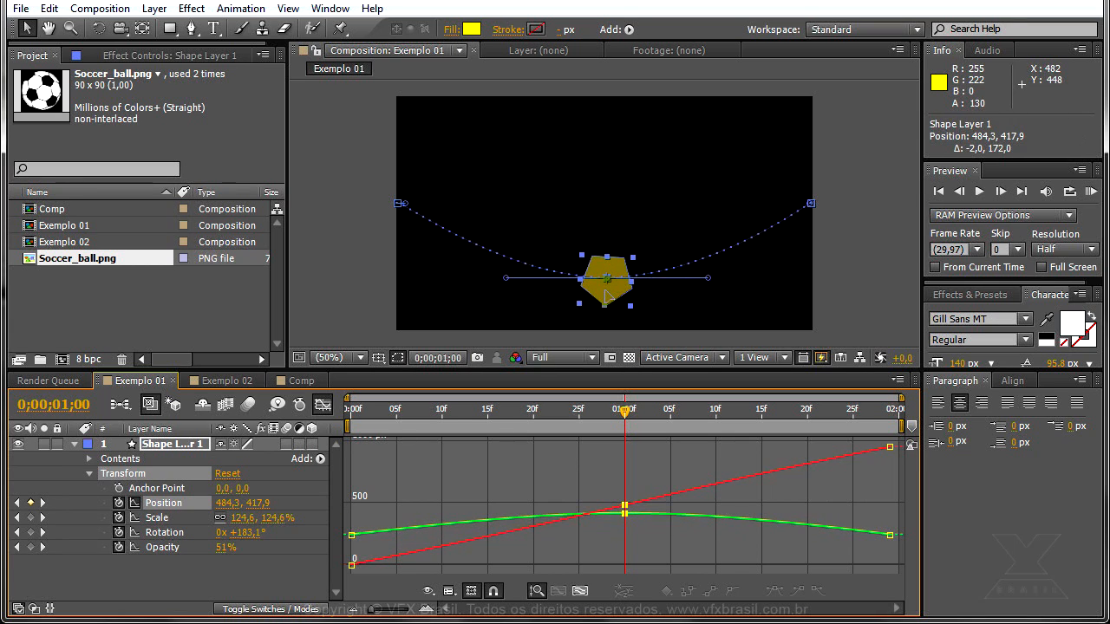
left_click(626, 508)
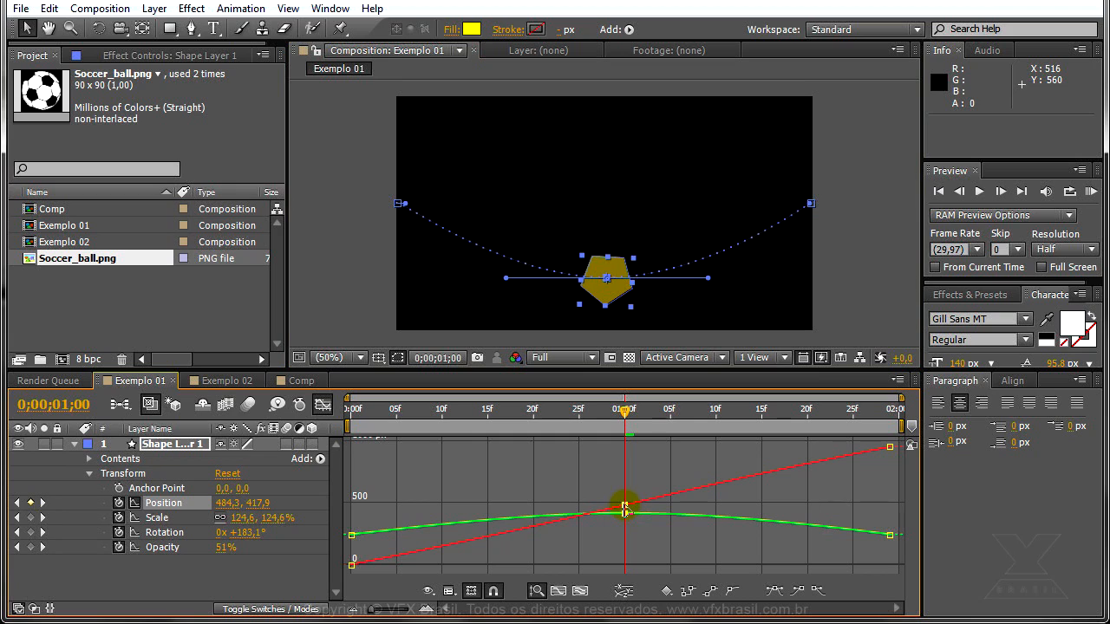
key("Delete")
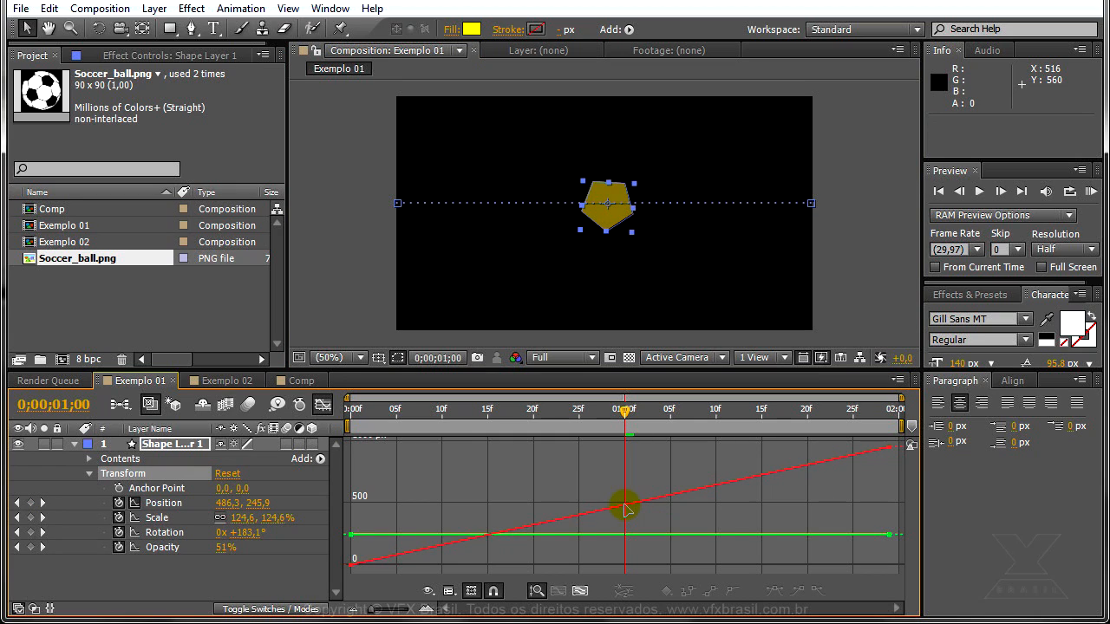
- In Comp, place the Soccer_ball.png layer at about 48, 50 and set a Position keyframe on the first frame
left_click(302, 380)
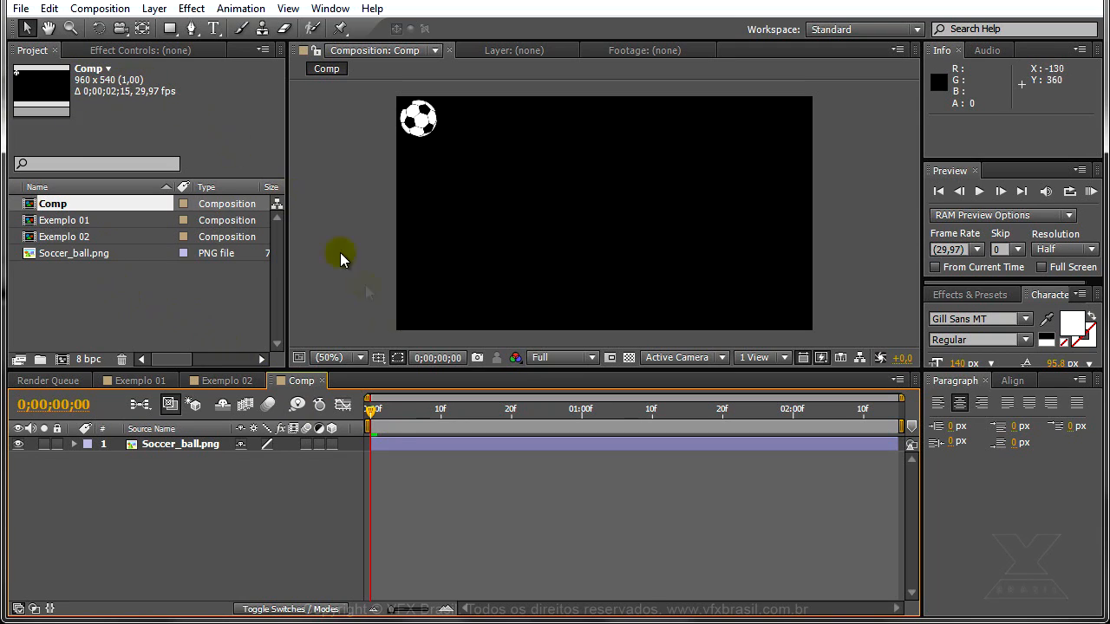
left_click(156, 453)
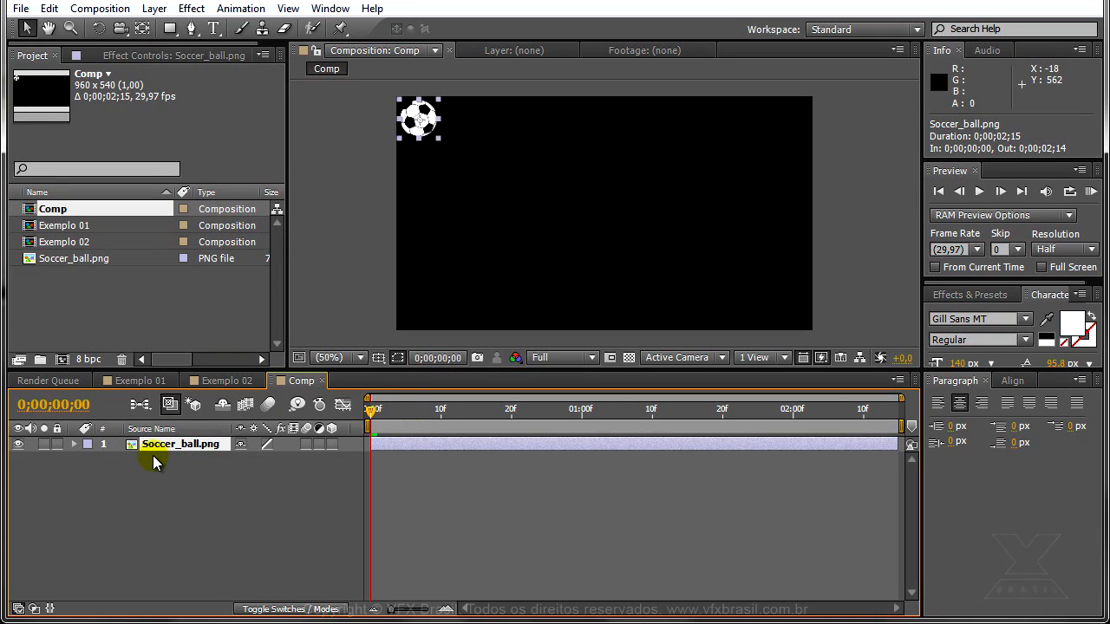
key("p")
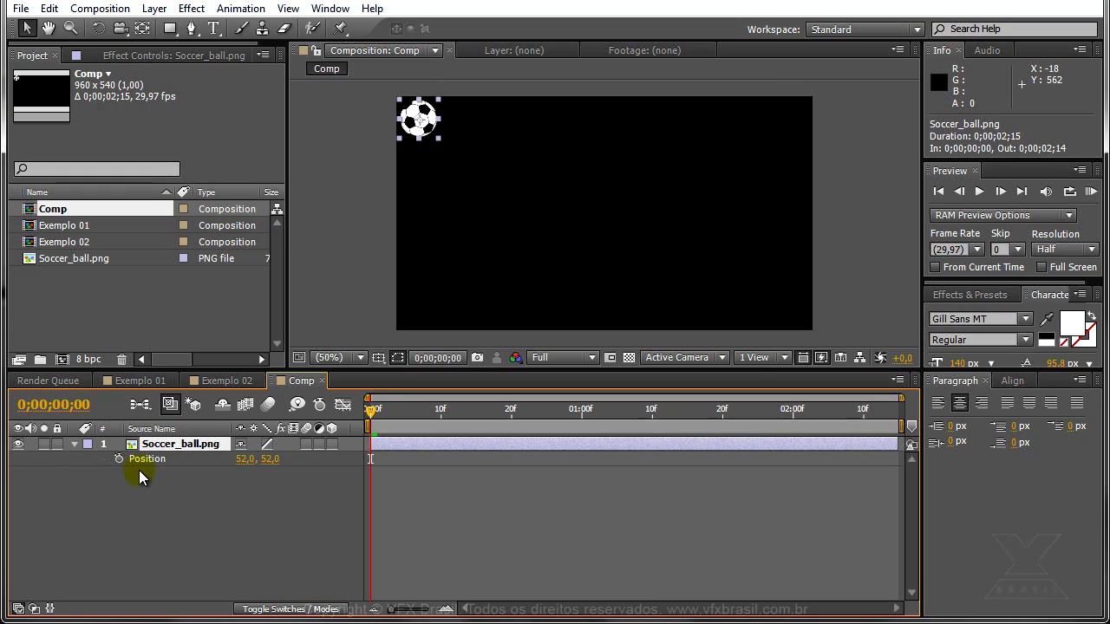
left_click_drag(408, 115, 406, 116)
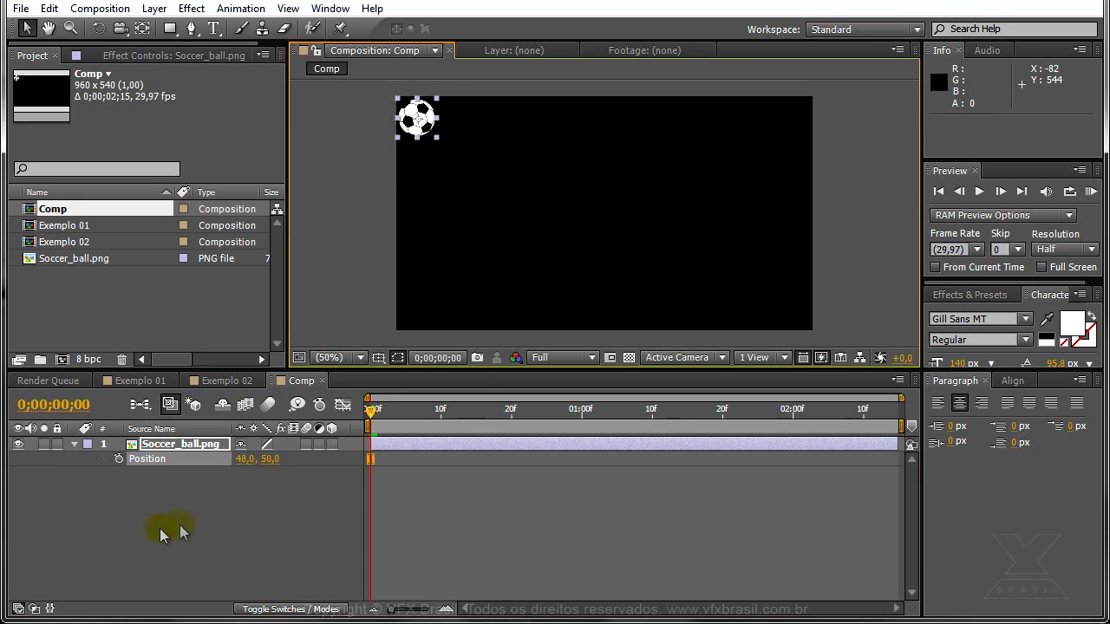
left_click(119, 460)
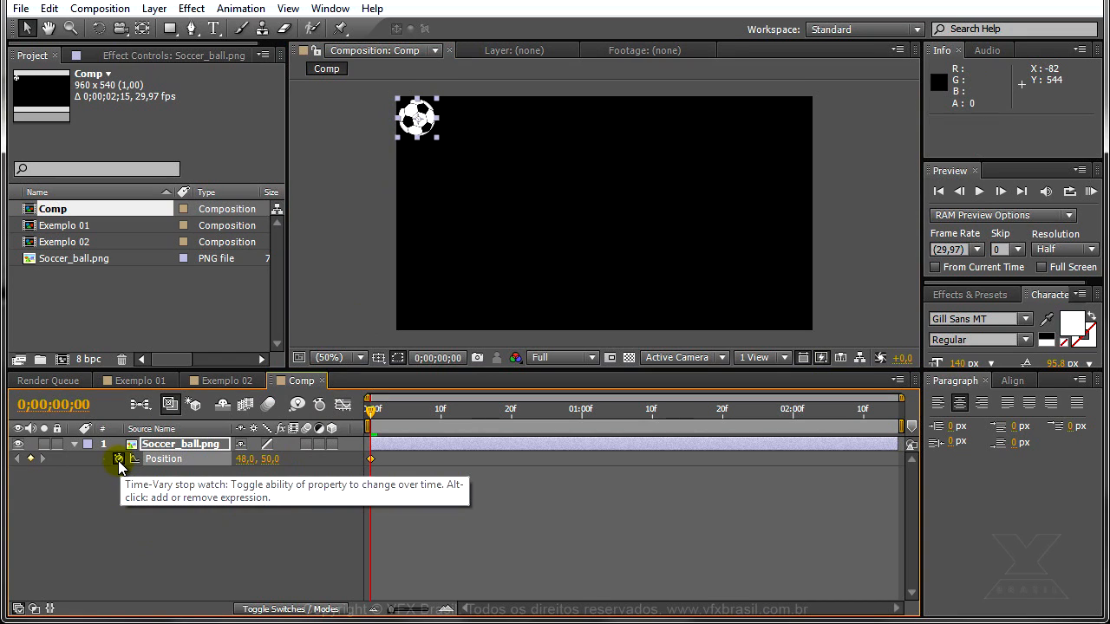
- Keyframe the ball at about 914, 488 in the lower-right corner on frame 0;00;02;14, and return to the first frame
key("End")
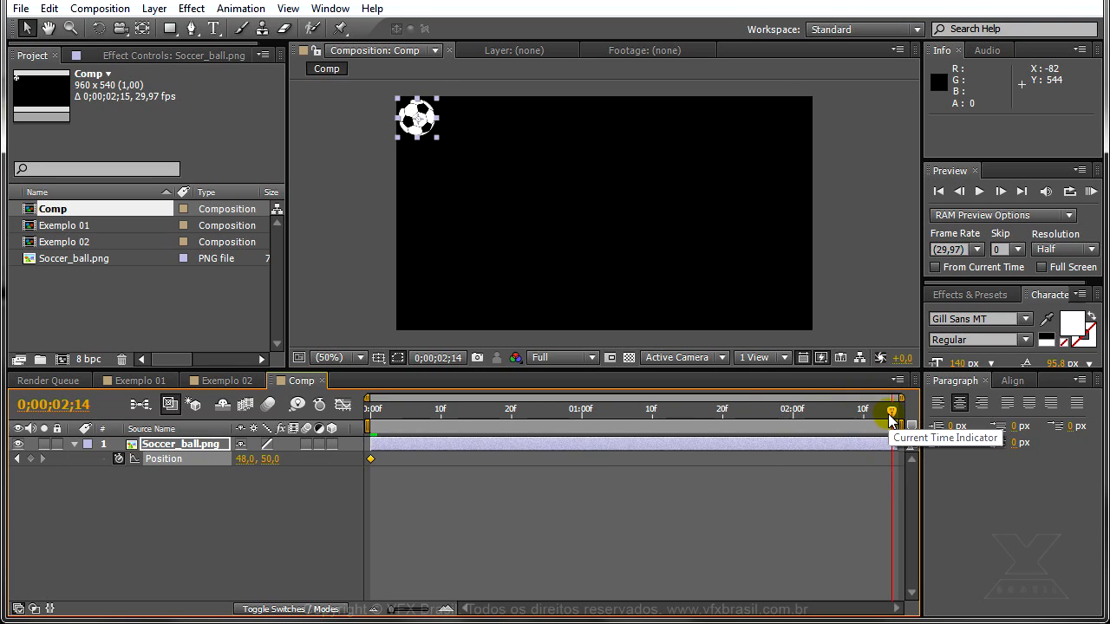
left_click_drag(428, 136, 797, 319)
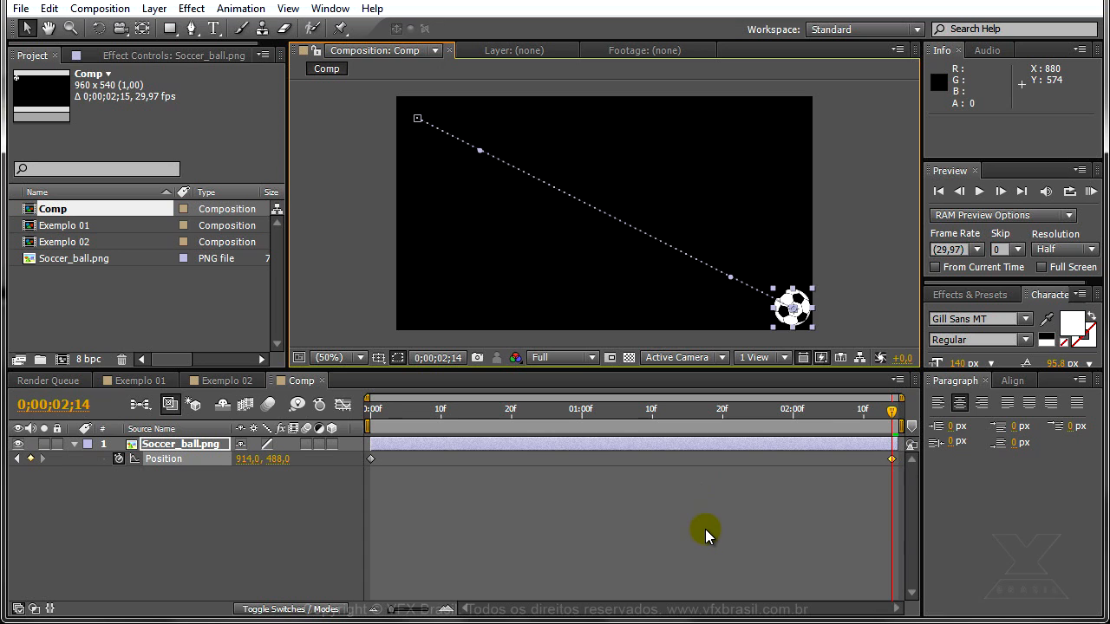
left_click_drag(872, 410, 333, 420)
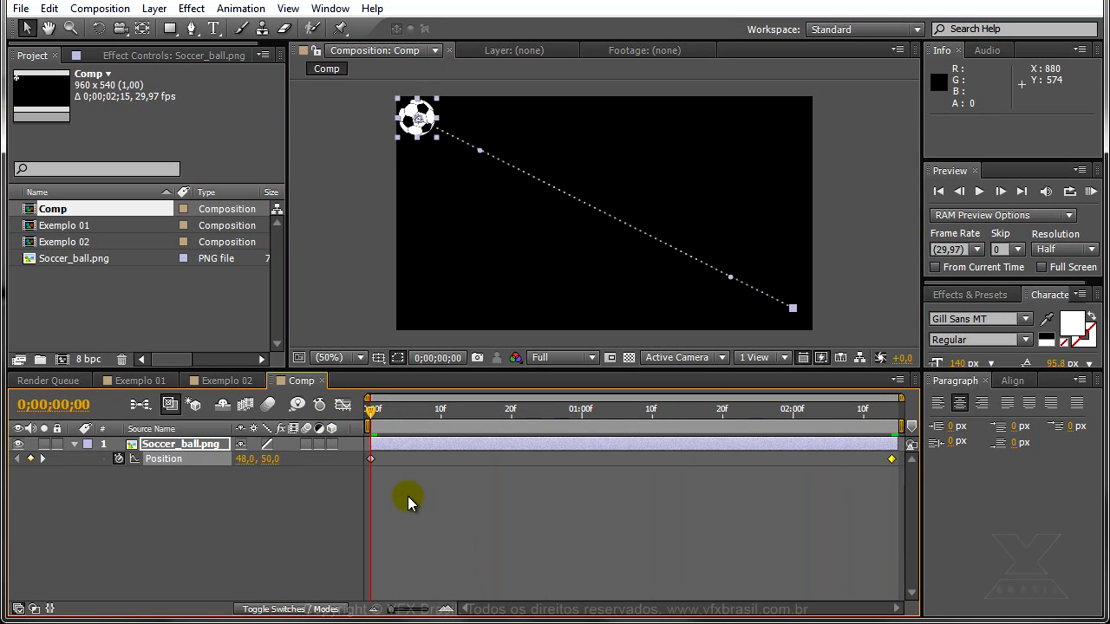
- Show the ball's Position animation in the Graph Editor as a value graph
left_click(343, 406)
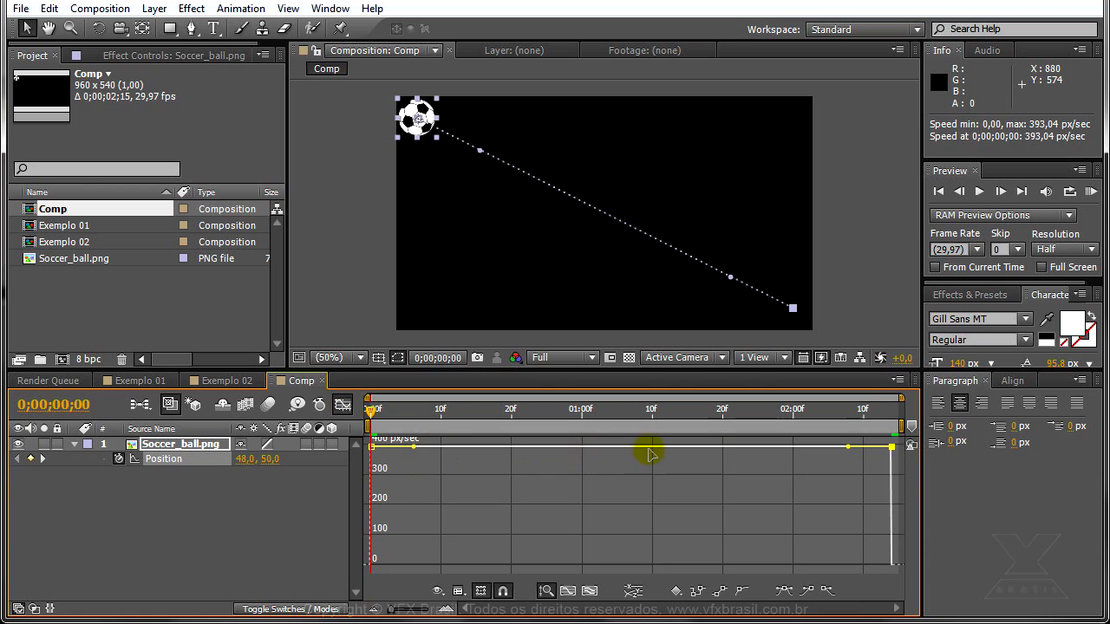
left_click(459, 592)
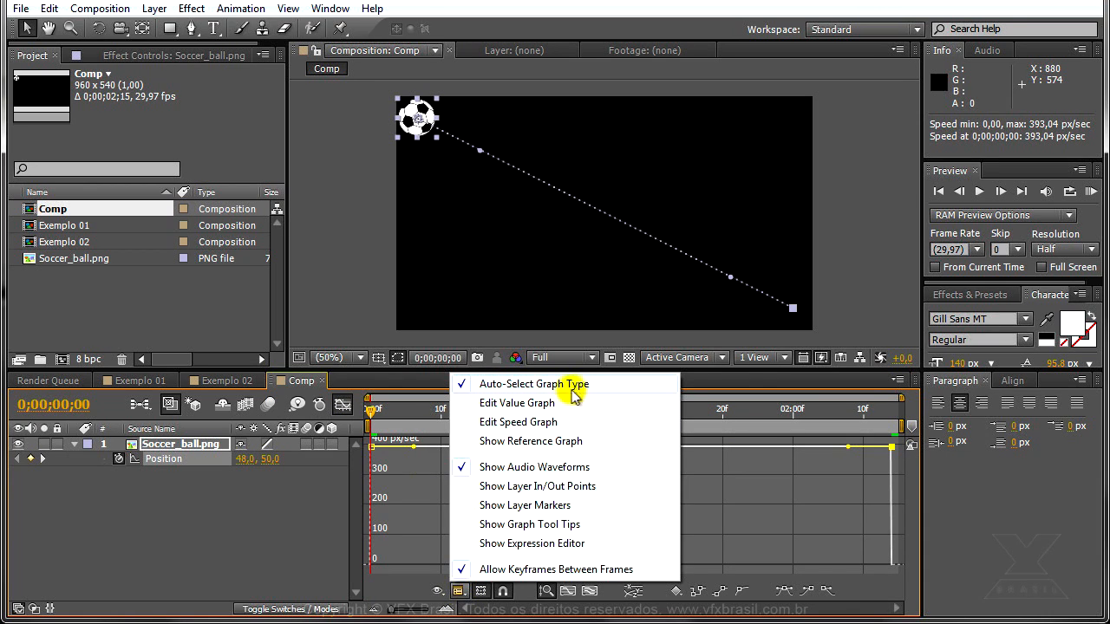
left_click(492, 412)
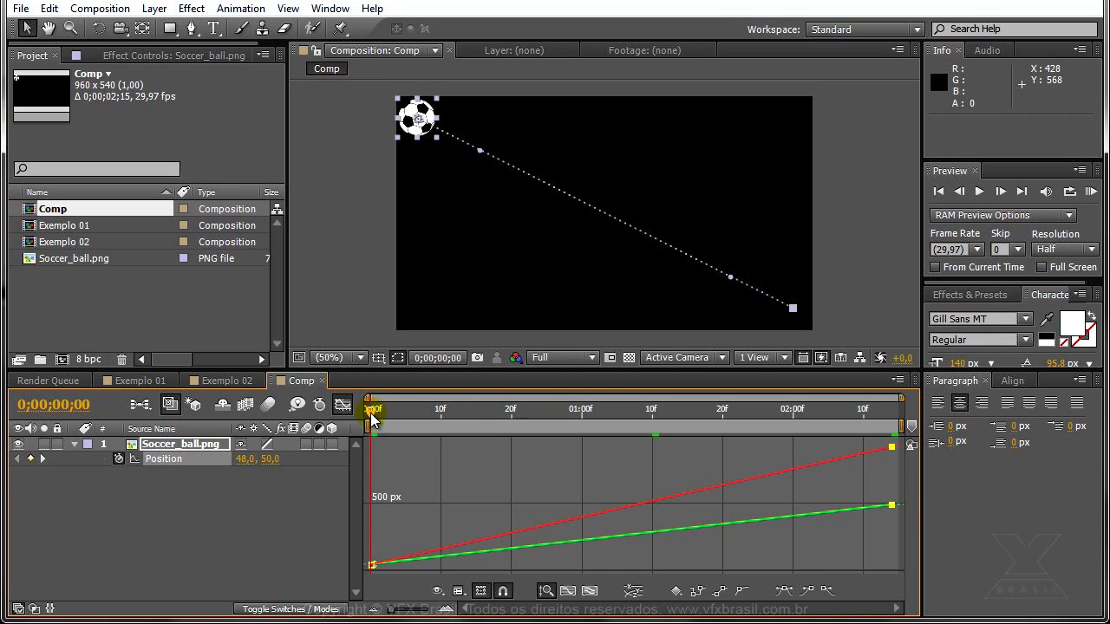
- Try adding a Position keyframe midway along the ball's value curves, and delete it
left_click(643, 504)
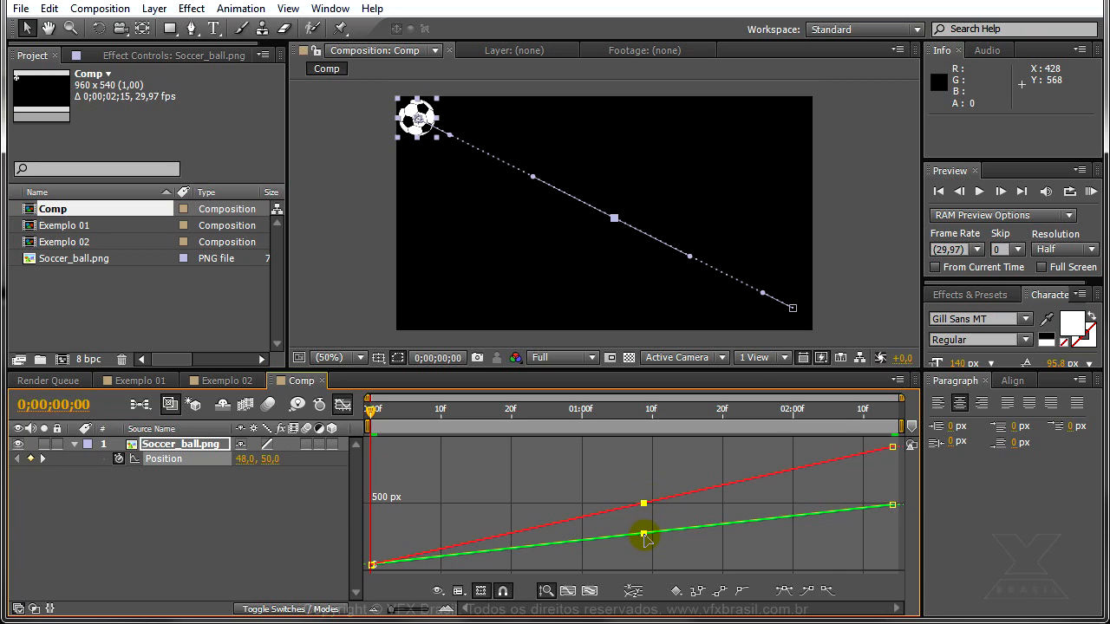
key("Delete")
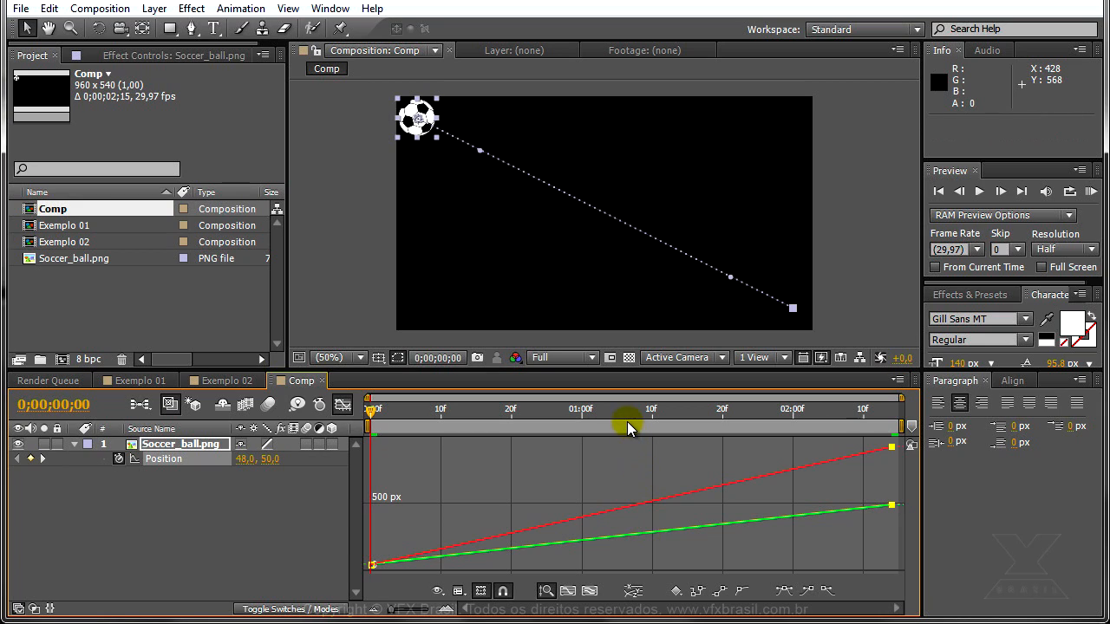
- Separate the ball's Position into individual X and Y dimensions
left_click(634, 593)
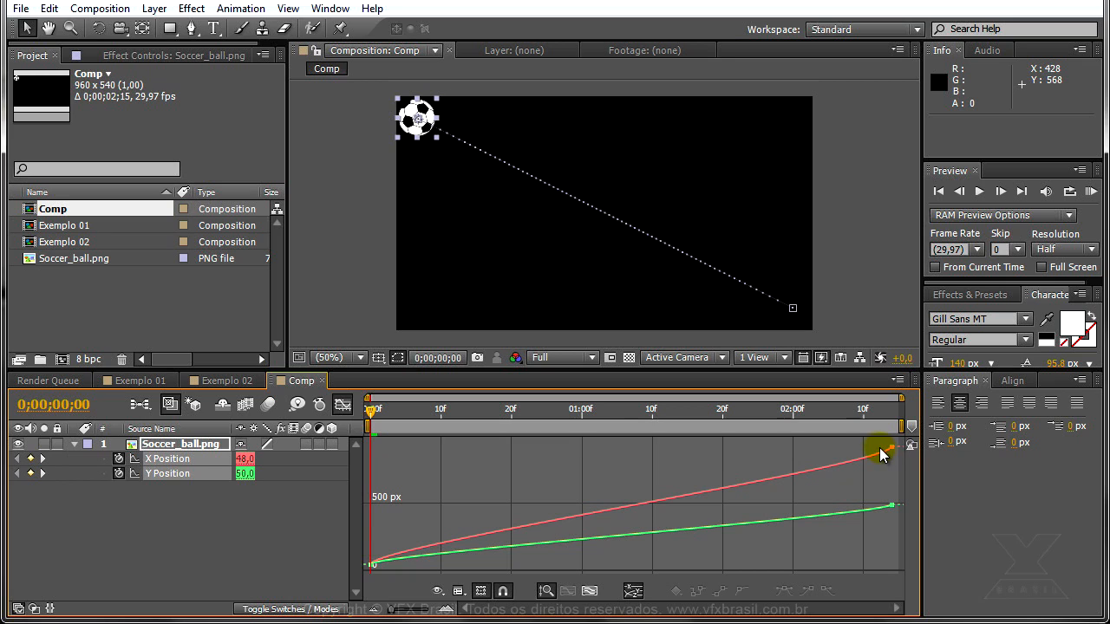
- Try adding a keyframe midway along the X Position curve, and undo it
left_click(649, 506)
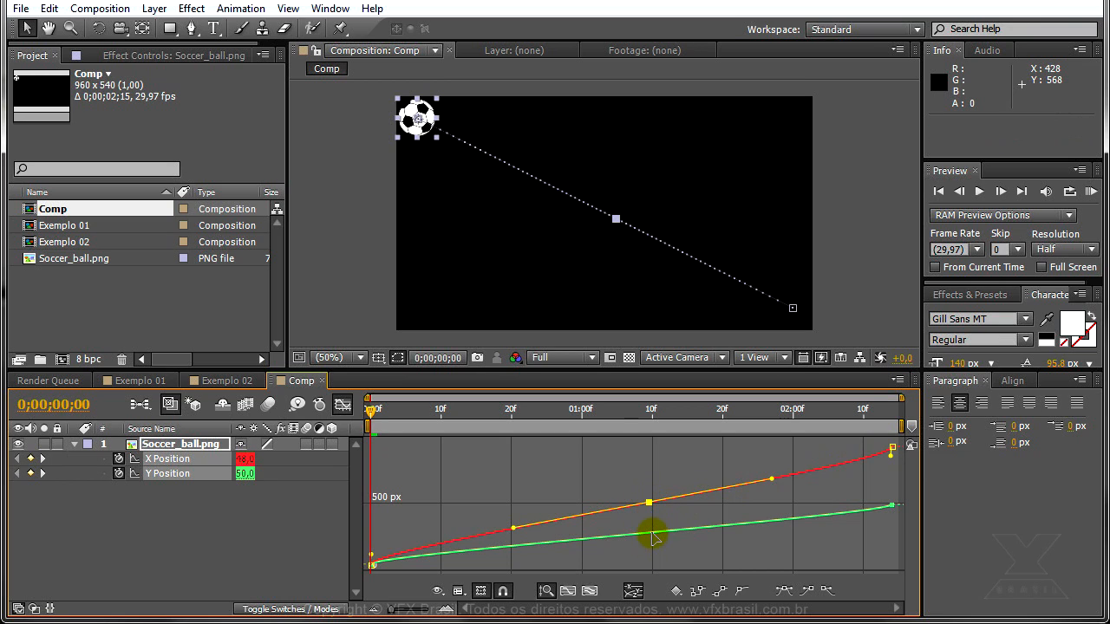
key("ctrl+z")
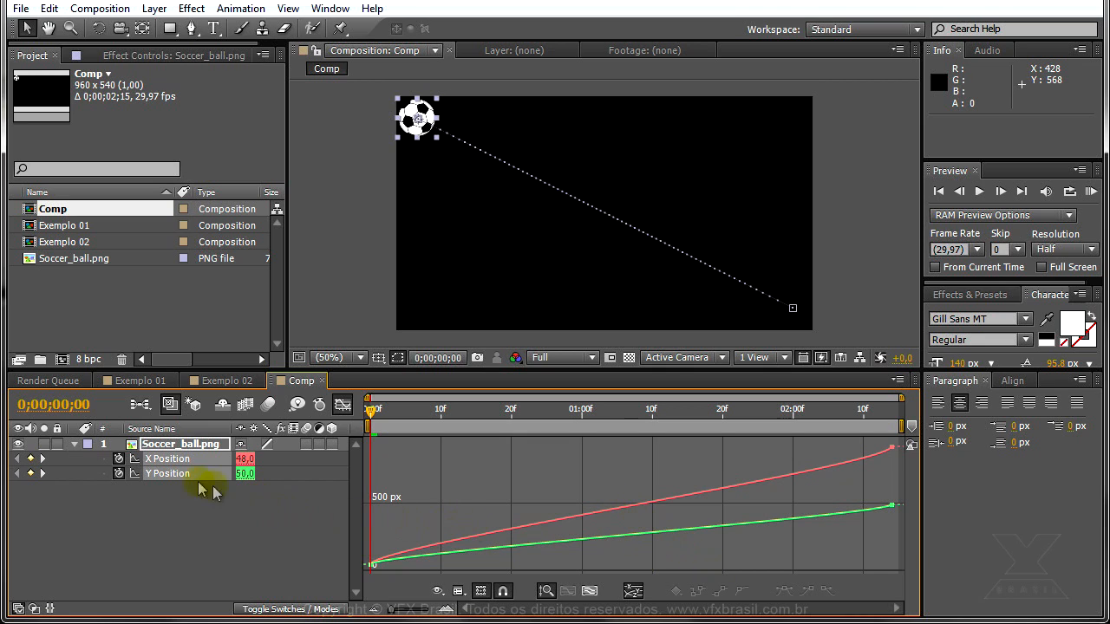
- Select all X Position keyframes and convert them to linear interpolation
left_click(176, 463)
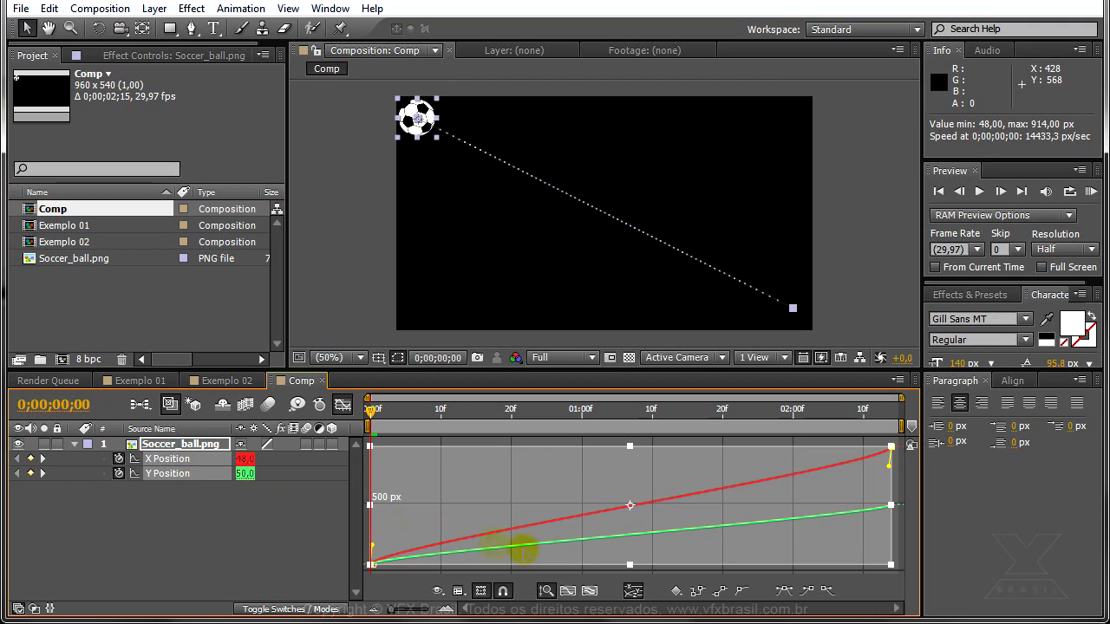
left_click(720, 593)
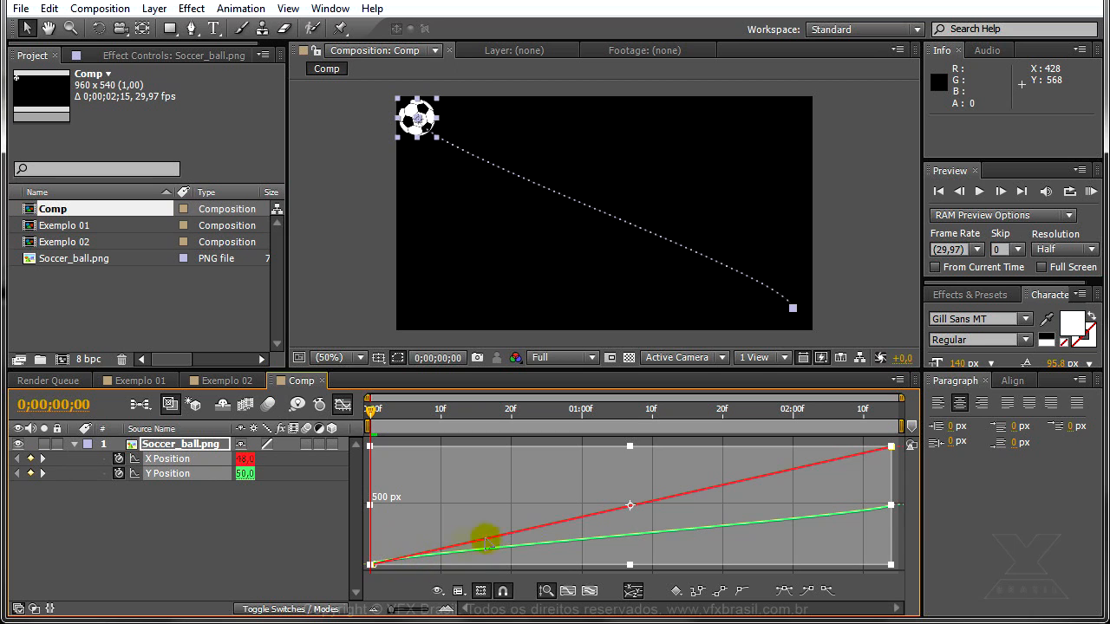
mouse_move(698, 493)
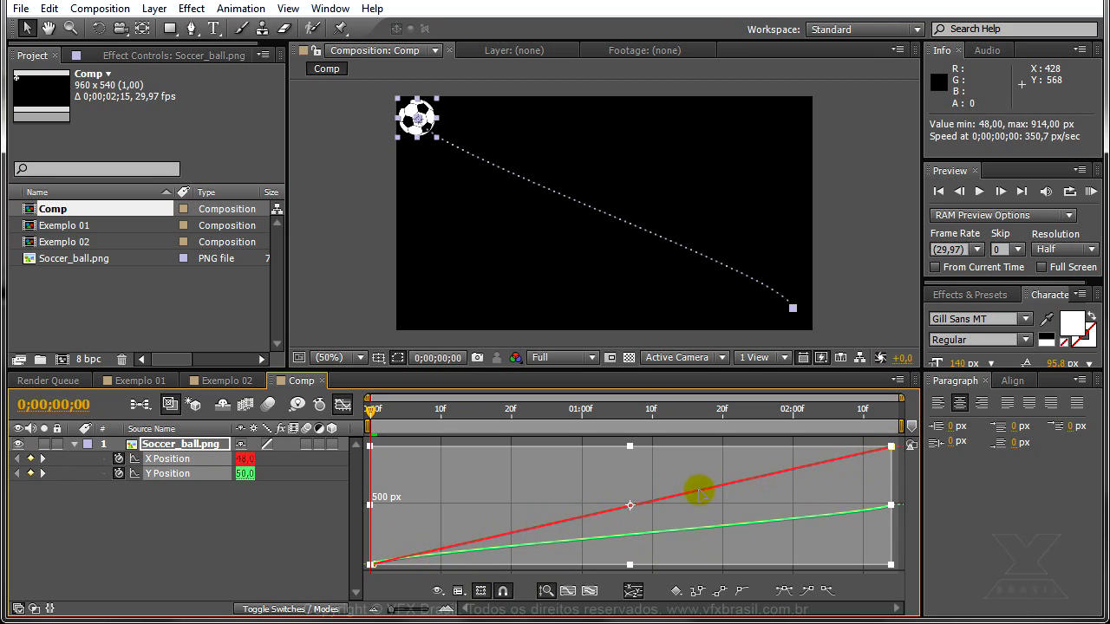
- Check the ball's X and Y Position animation as a speed graph, and return to the value graph
left_click(458, 591)
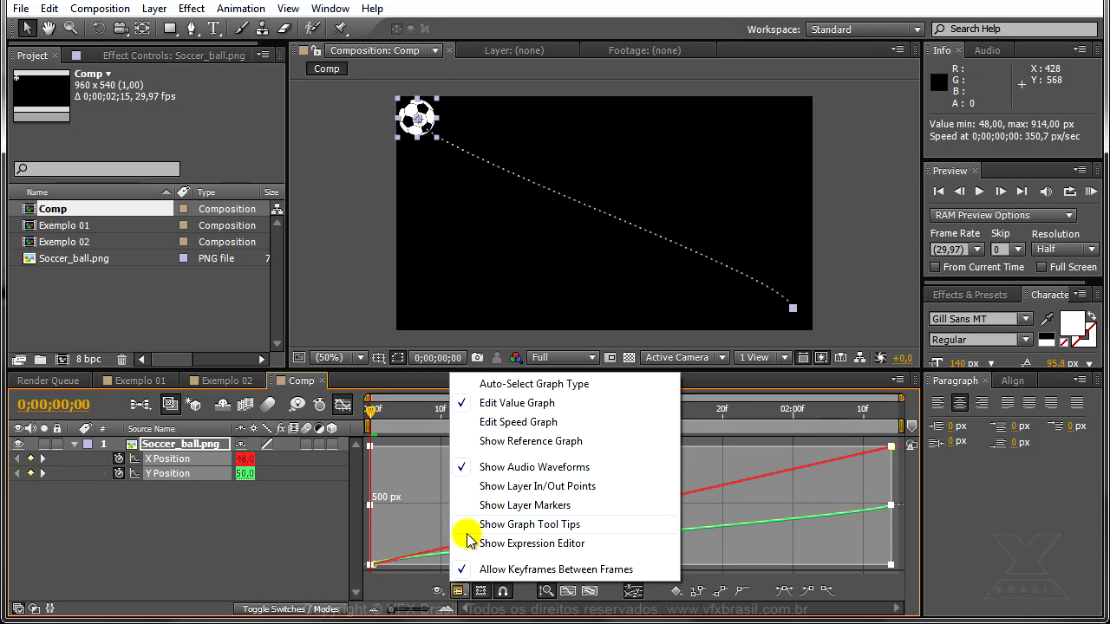
left_click(462, 423)
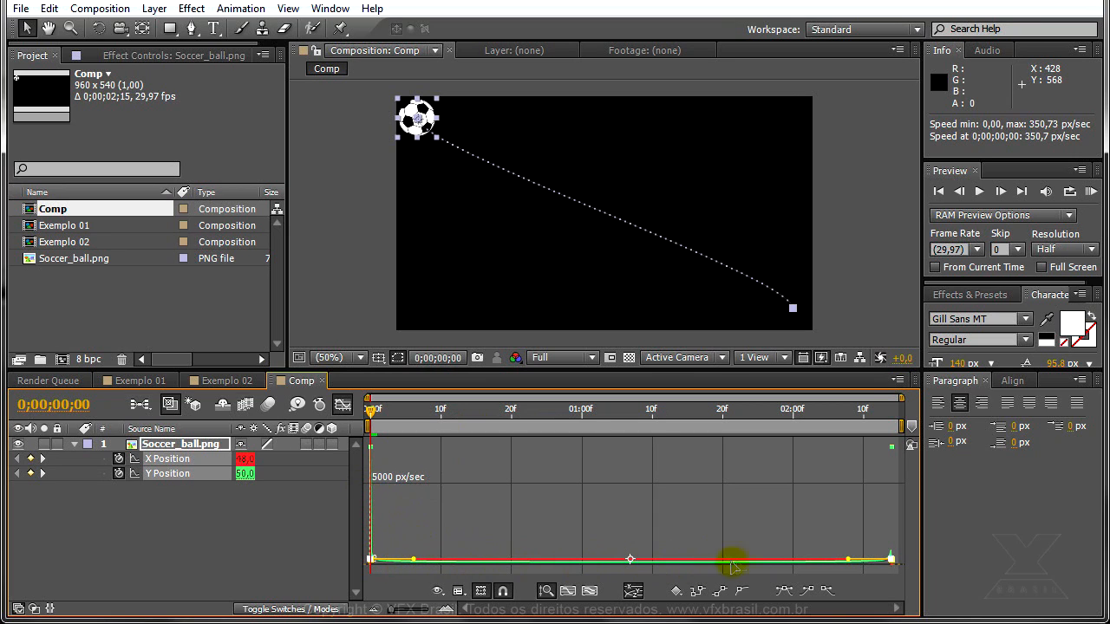
left_click(458, 591)
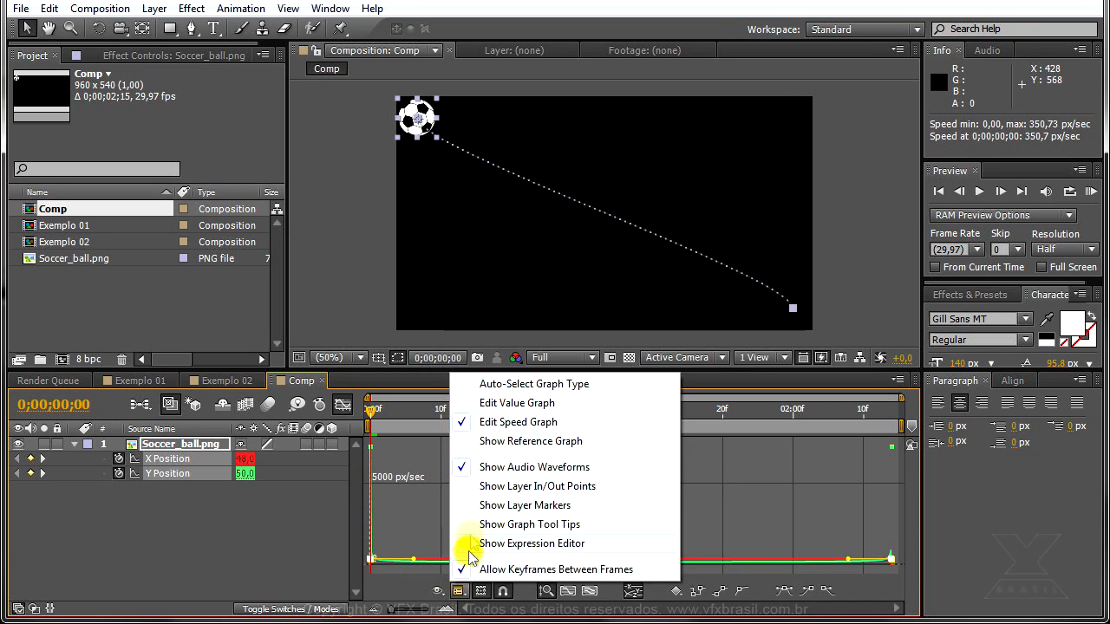
left_click(455, 402)
- Copy the ball's last Y Position keyframe and go to frame 0;00;00;15
left_click_drag(877, 491, 902, 518)
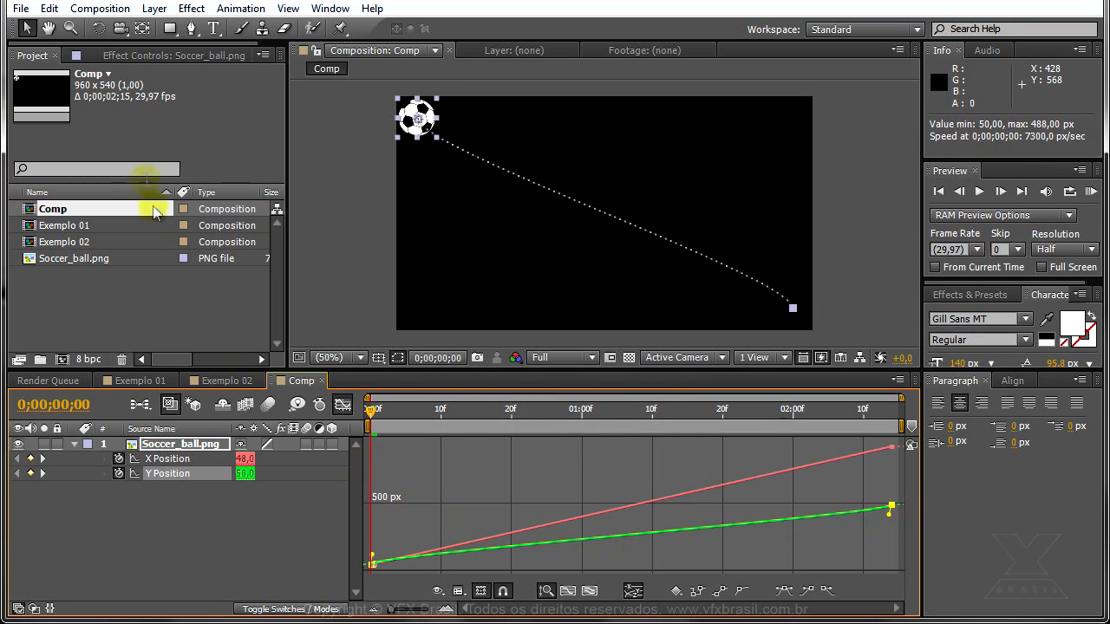
left_click(49, 8)
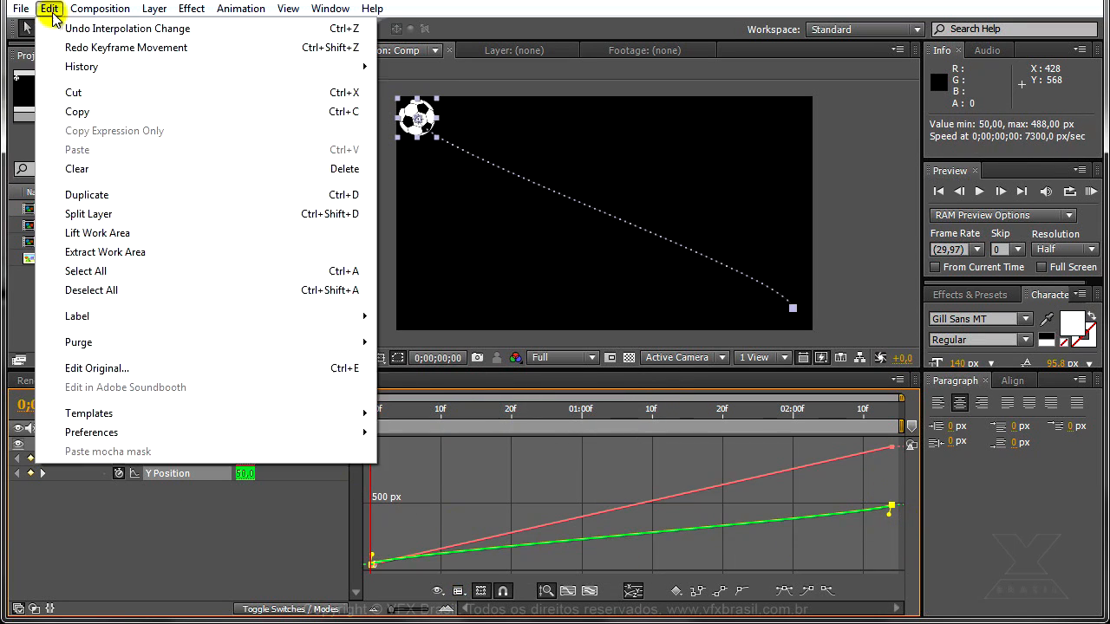
left_click(80, 112)
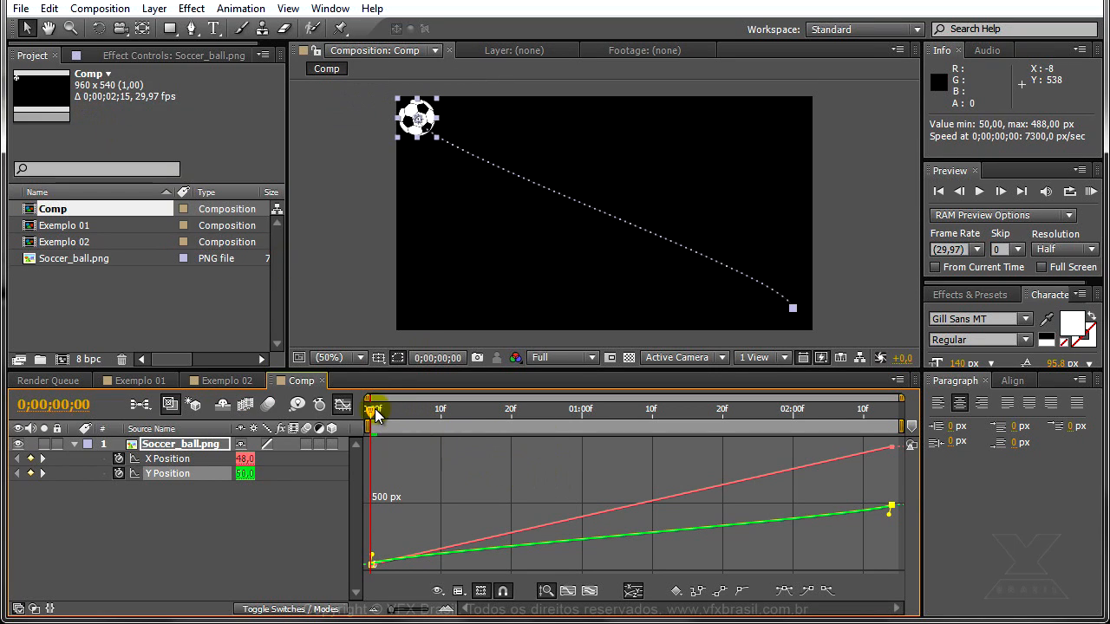
left_click_drag(373, 410, 477, 422)
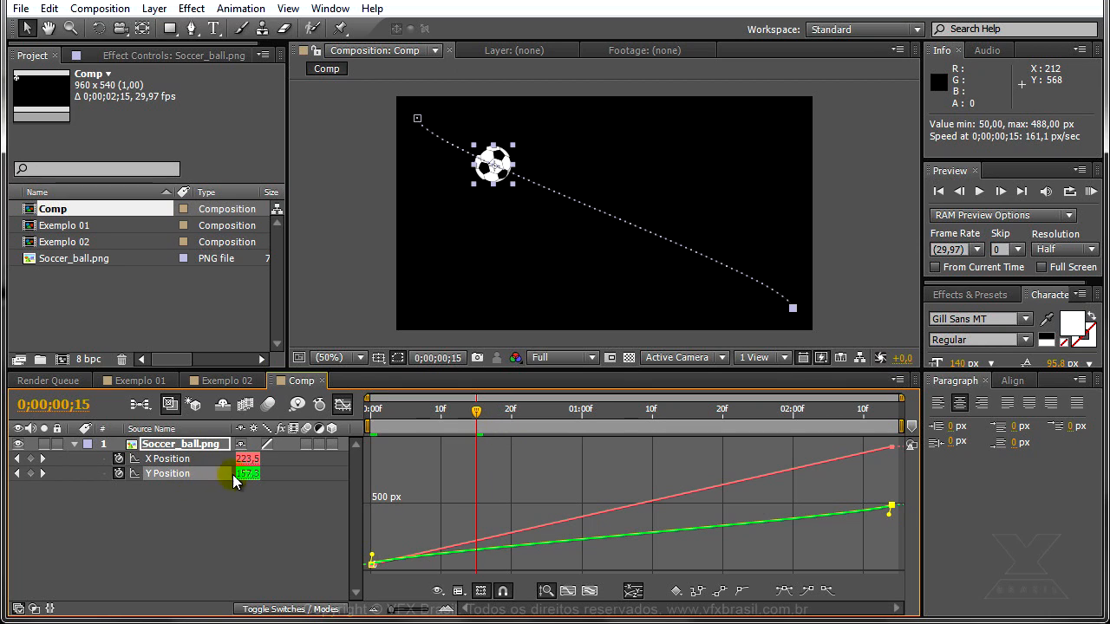
- Try moving the ball down to about 185.5, 457.3 at frame 0;00;00;15, and remove the resulting keyframes
left_click_drag(248, 484, 582, 530)
key("ctrl+z")
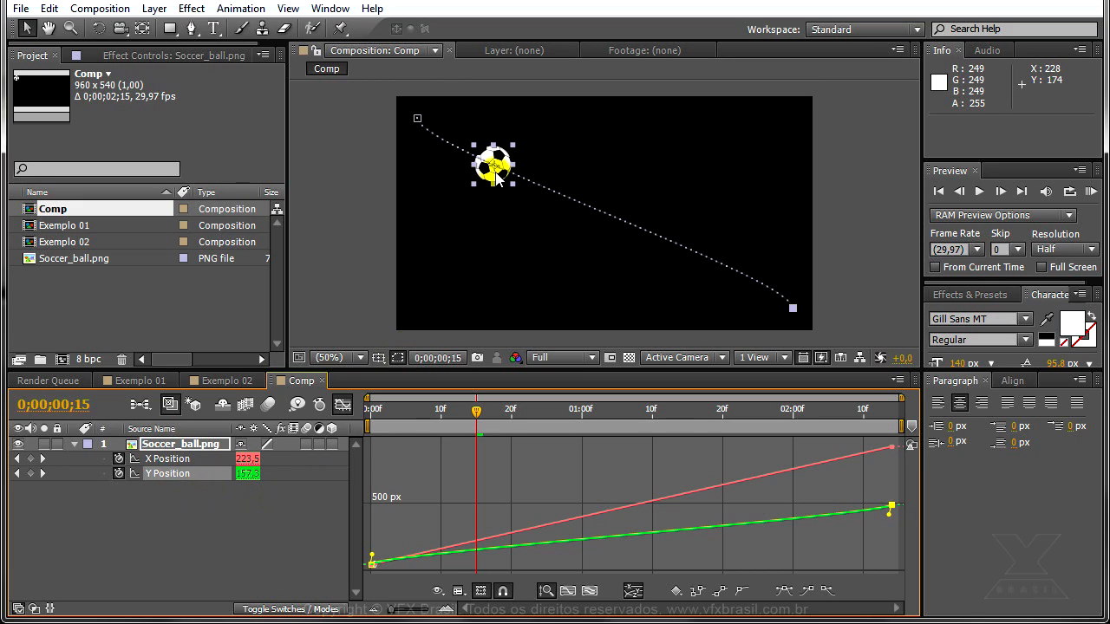
left_click_drag(494, 177, 477, 306)
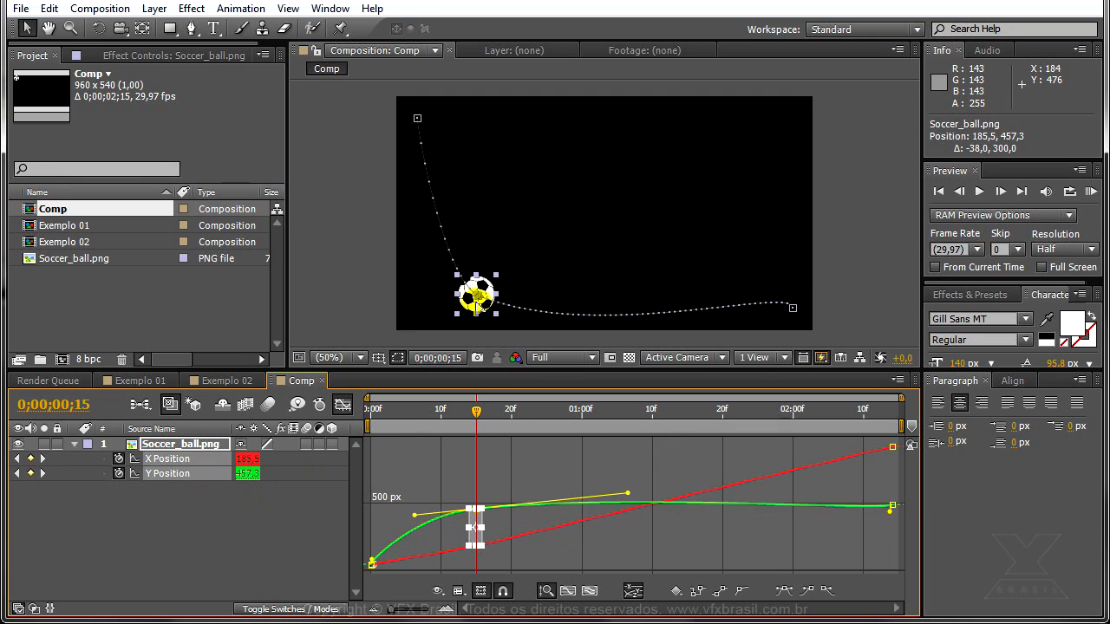
left_click(479, 513)
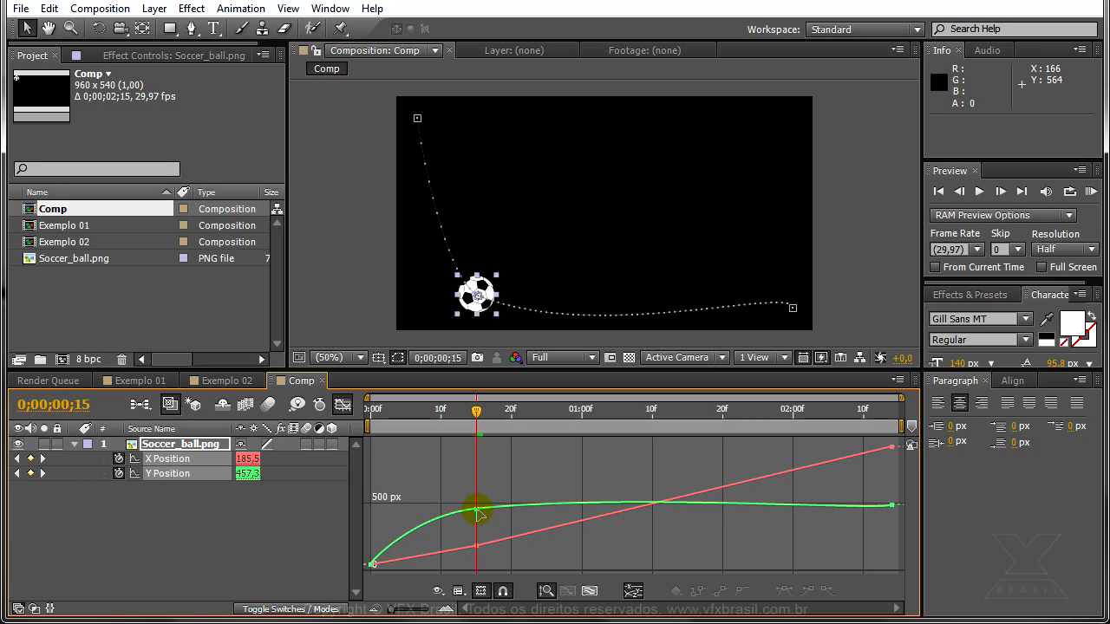
left_click(477, 516)
key("Delete")
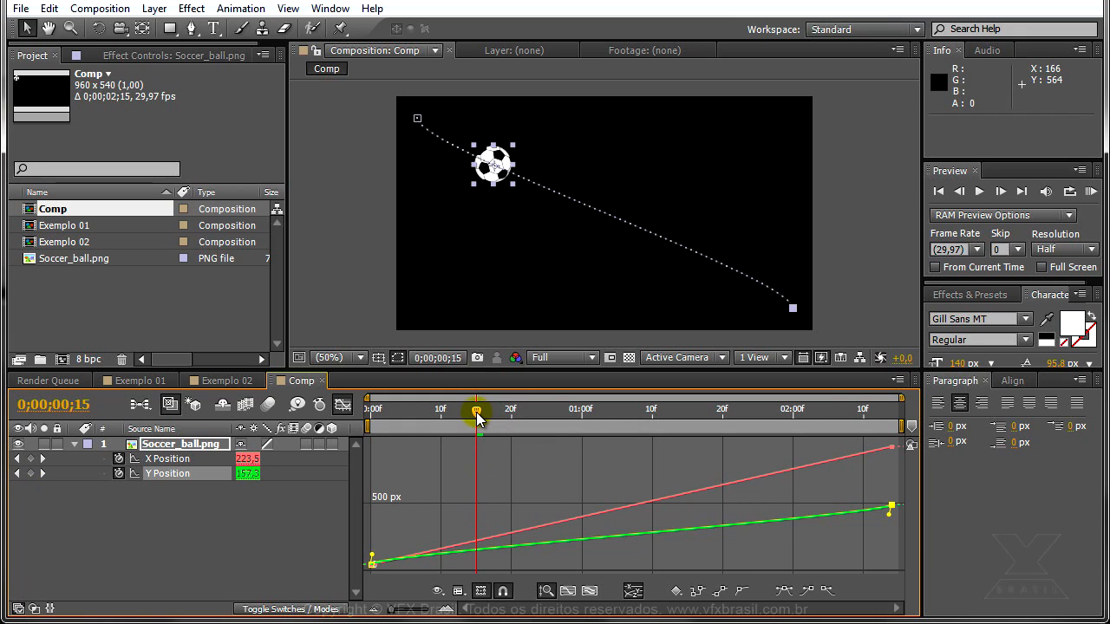
- Paste the copied keyframe onto the ball's Y Position at frame 0;00;00;15
left_click(179, 477)
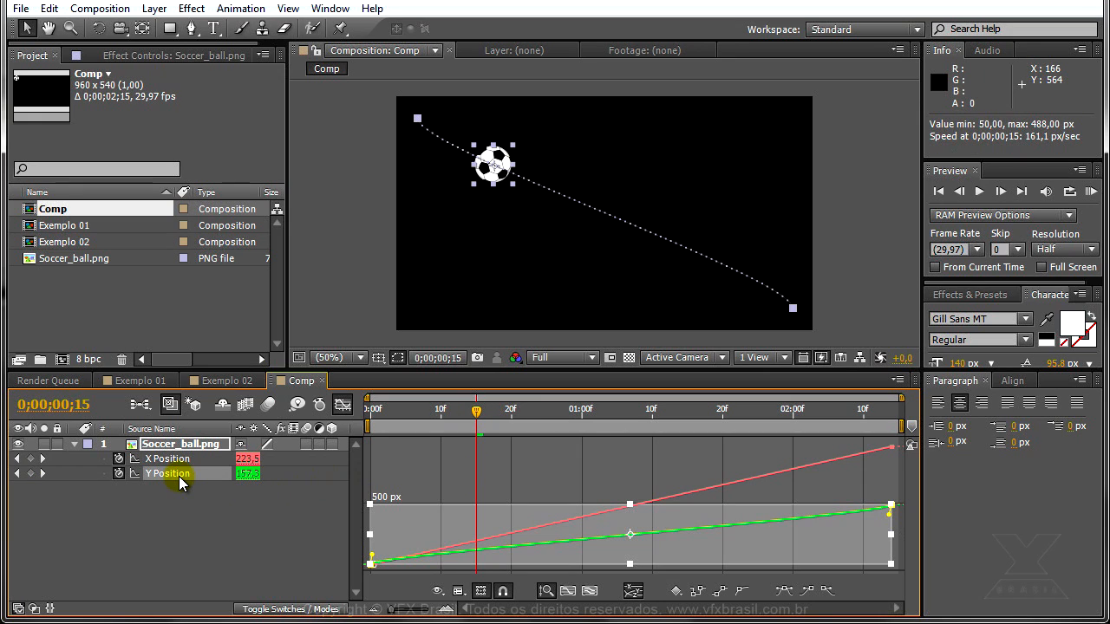
left_click(49, 9)
left_click(92, 150)
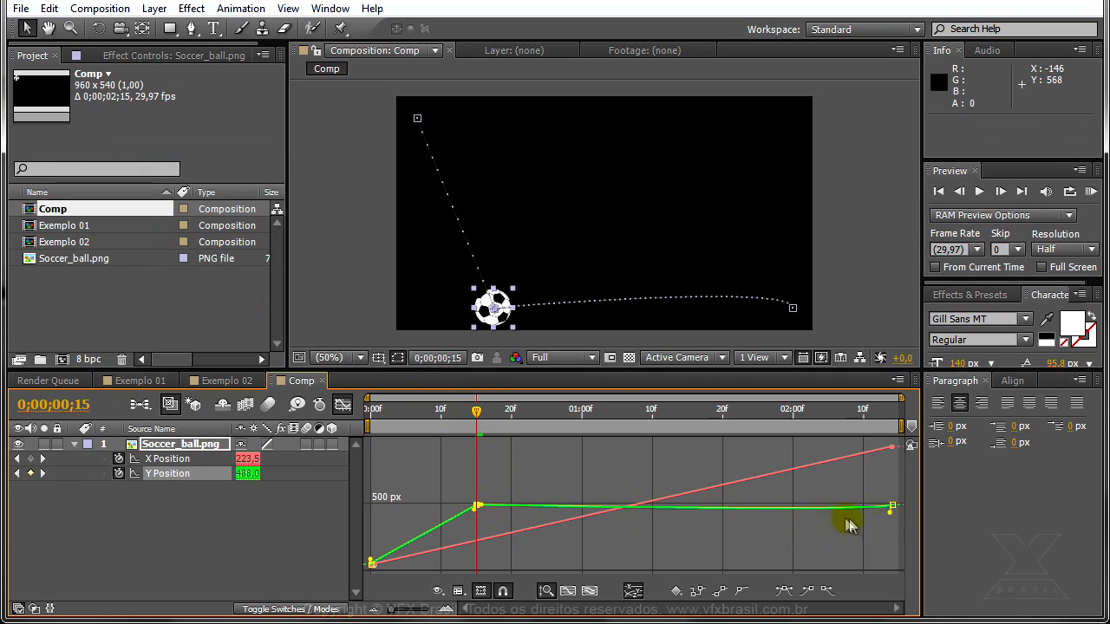
- Paste the same Y Position keyframe at frame 0;00;01;15 and play a RAM preview of the animation
left_click_drag(475, 415, 686, 424)
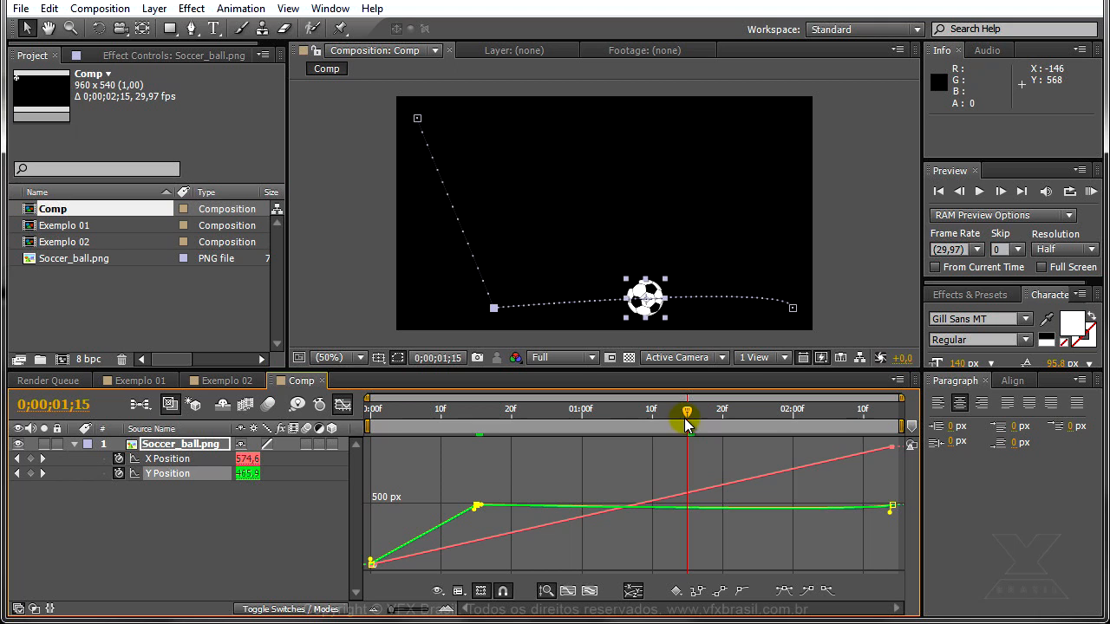
left_click(50, 9)
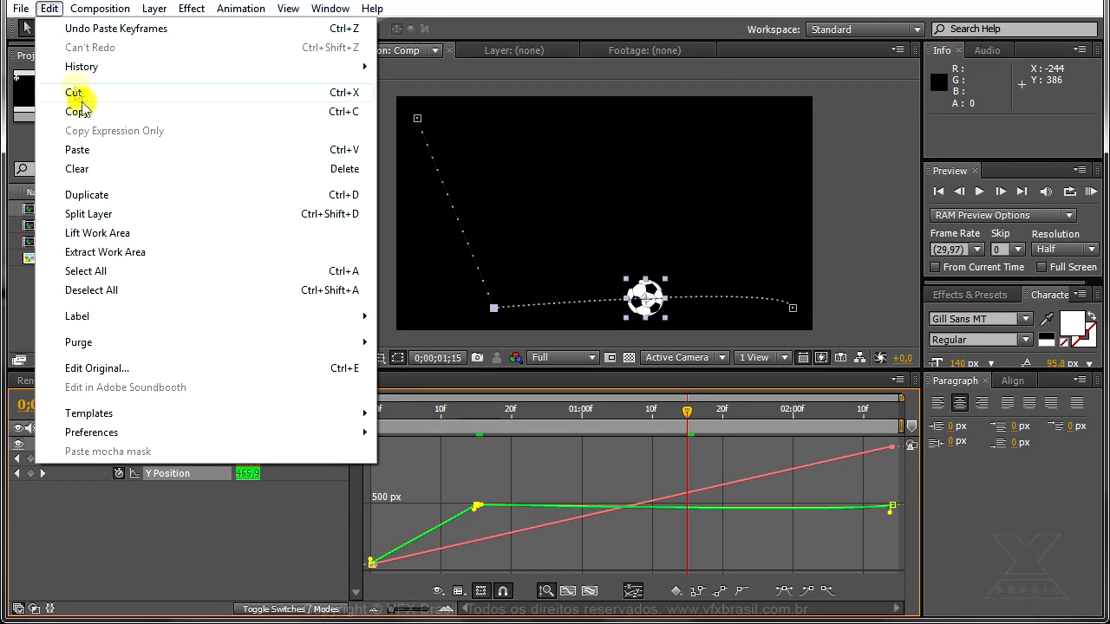
left_click(78, 150)
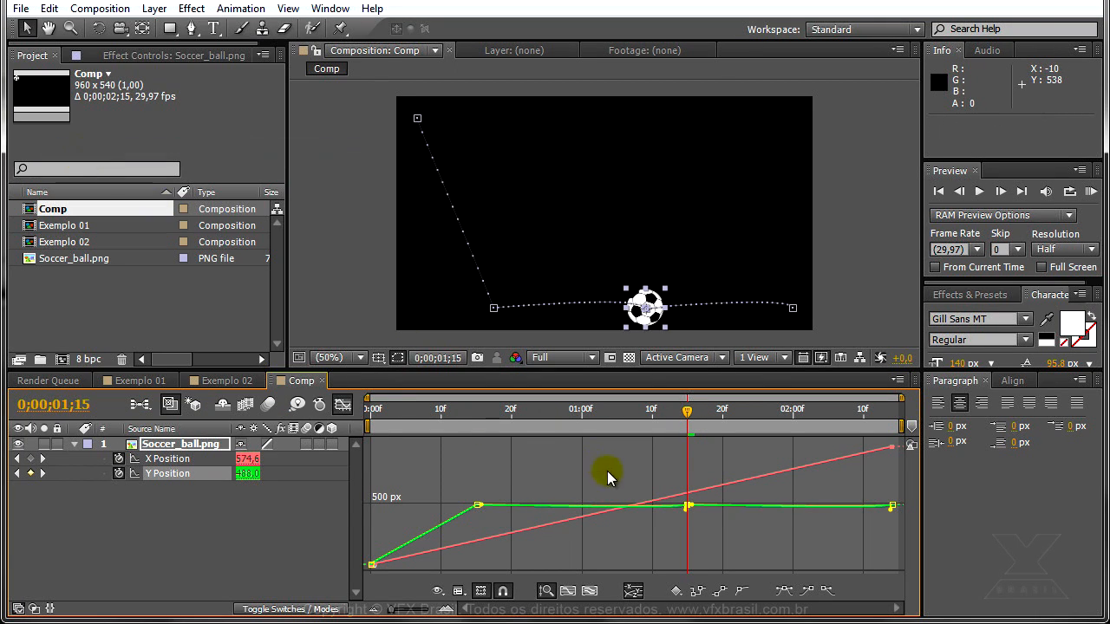
left_click(1091, 192)
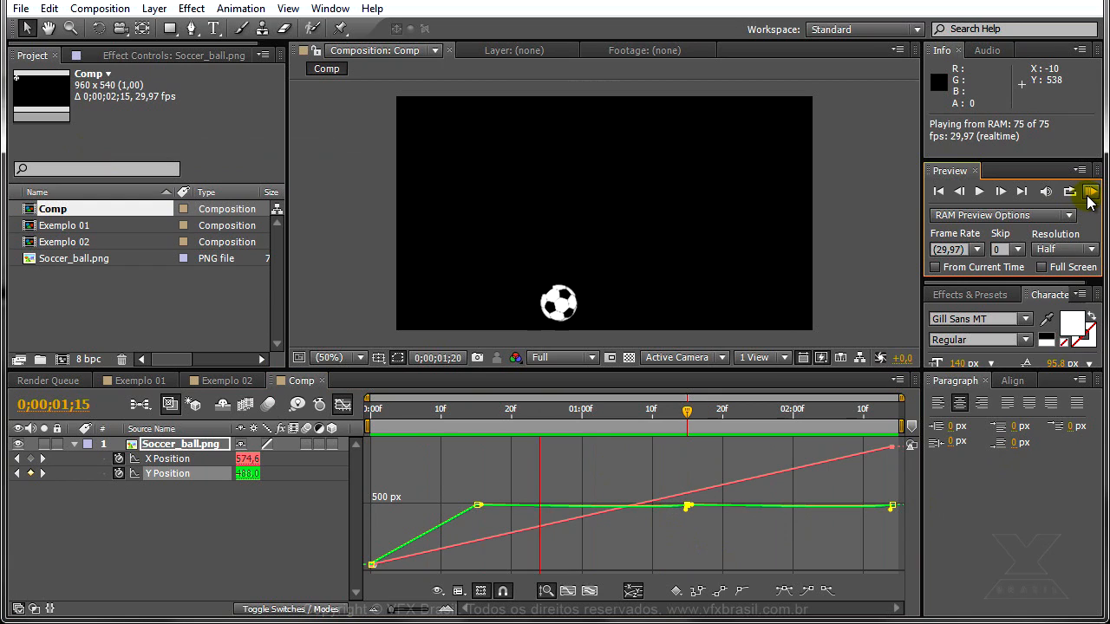
left_click(1092, 193)
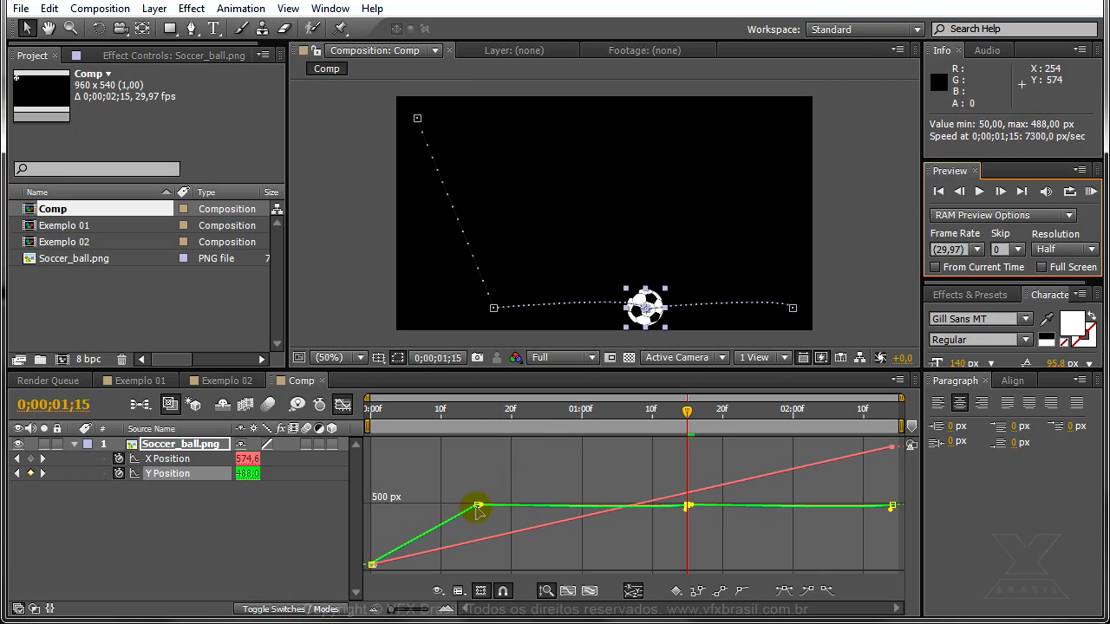
- Pull both Bezier handles of the Y Position keyframe at 0;00;00;15 downward to curve the fall and arc the first bounce
left_click_drag(478, 508, 533, 549)
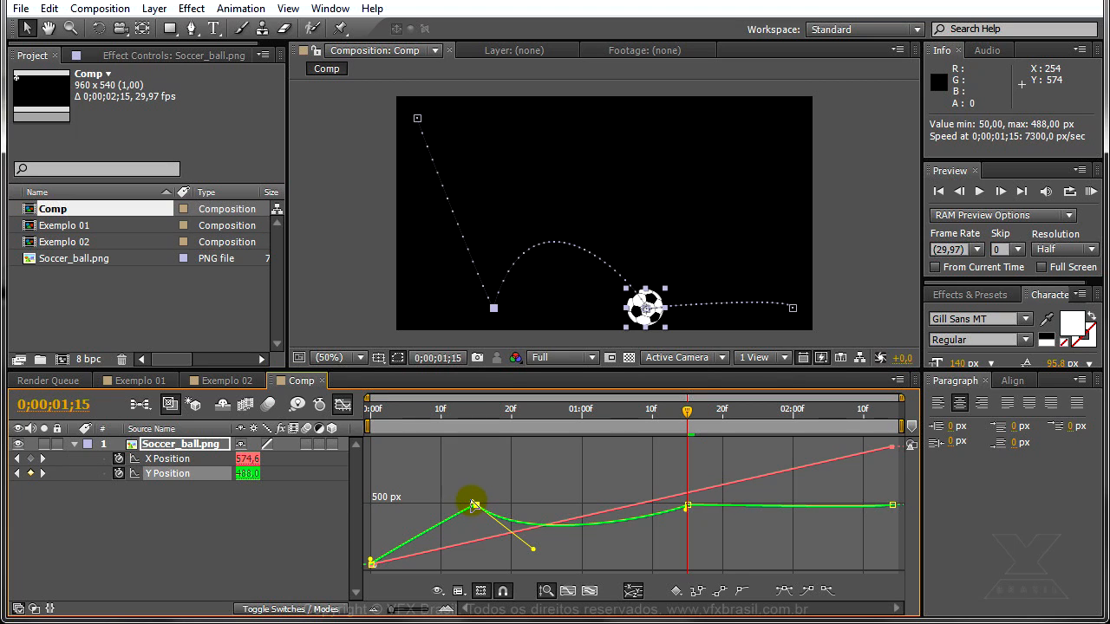
left_click_drag(473, 505, 460, 531)
key("ctrl+z")
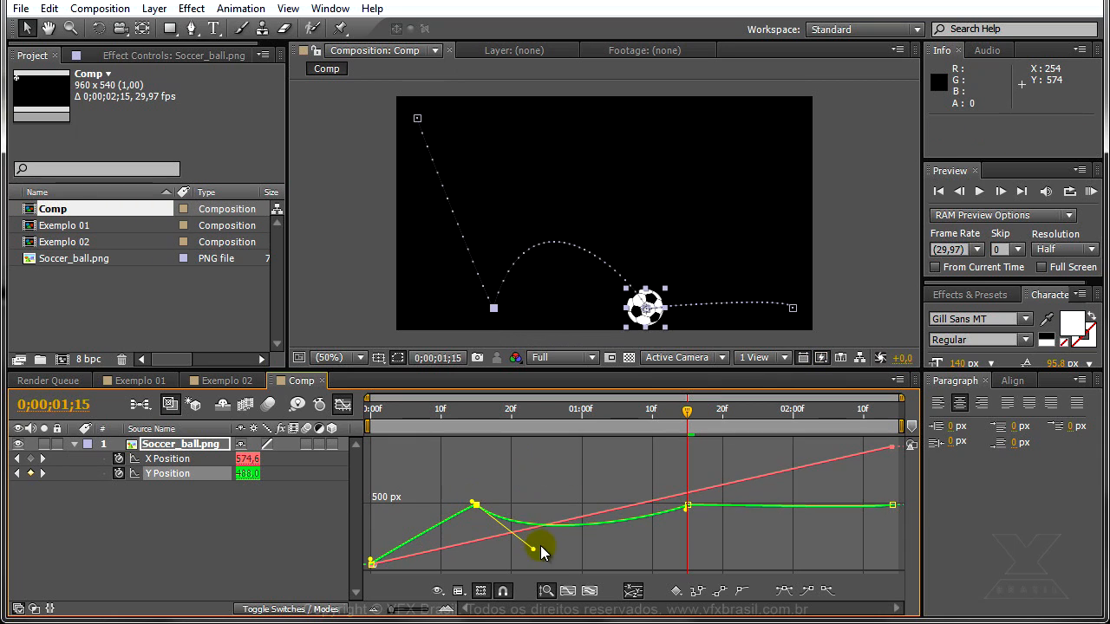
mouse_move(535, 552)
left_mouse_down()
mouse_move(554, 481)
mouse_move(550, 518)
mouse_move(550, 466)
mouse_move(544, 548)
left_mouse_up()
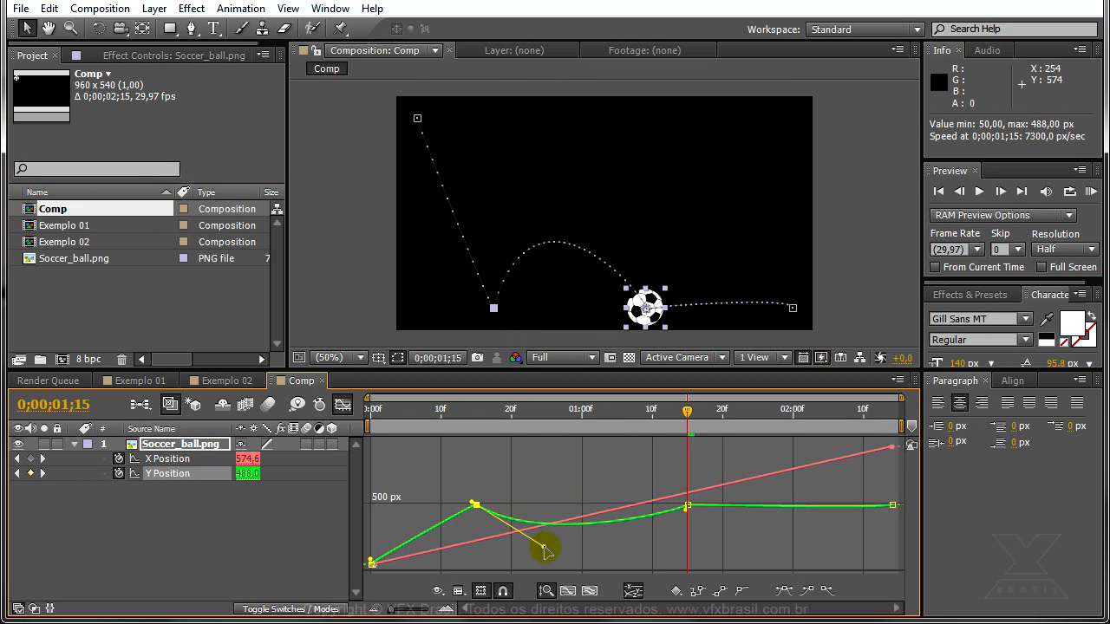
key("ctrl+z")
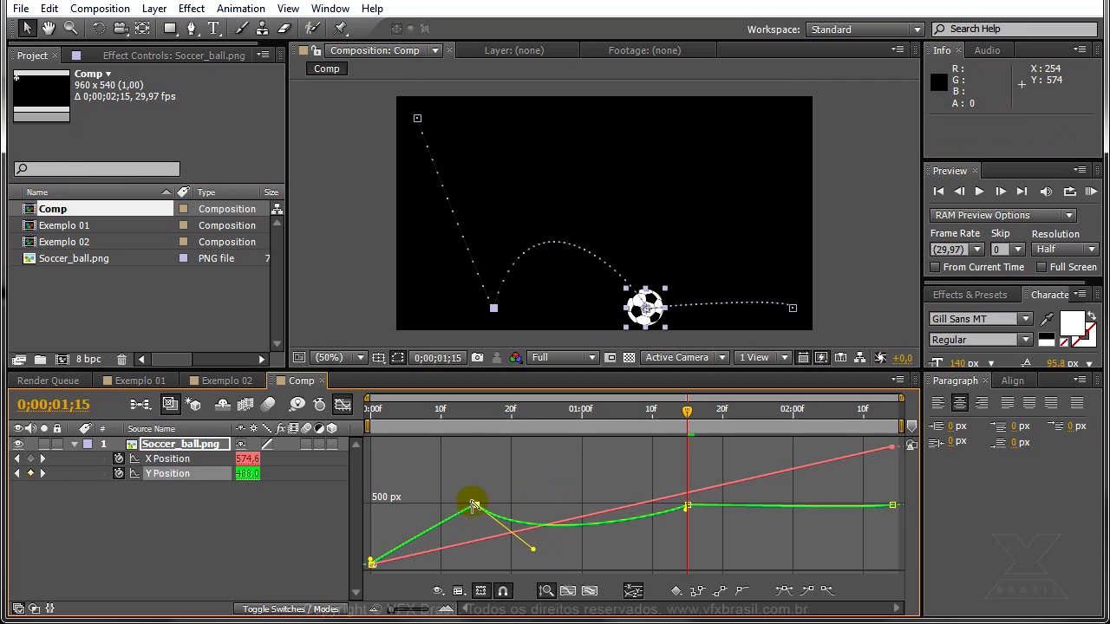
left_click_drag(473, 505, 452, 556)
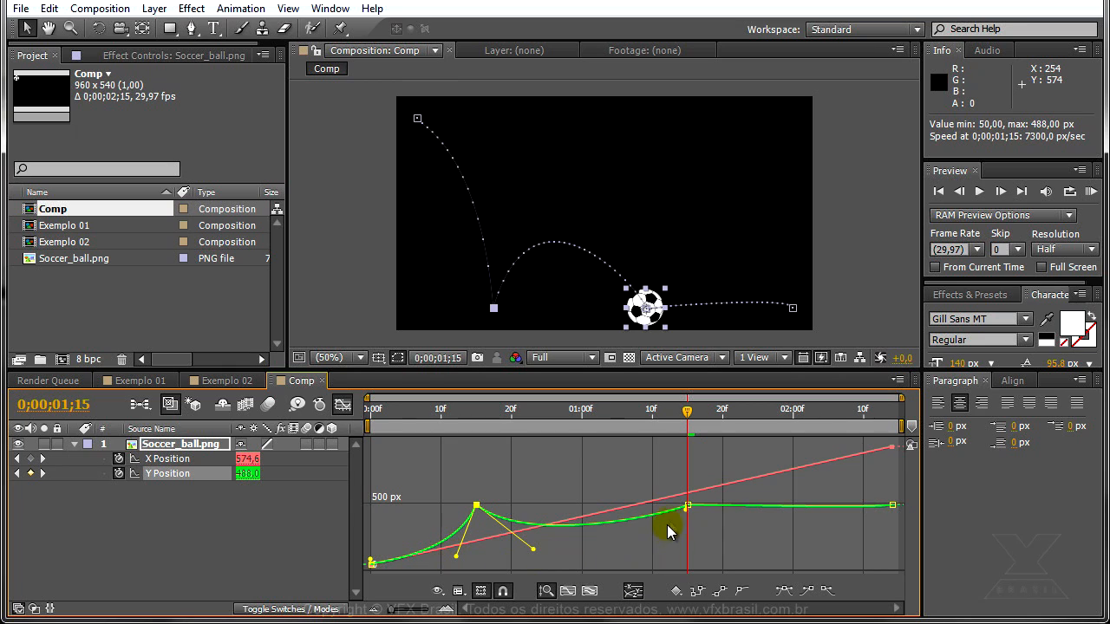
- Shape the handles of the Y Position keyframes at 0;00;01;15 and the end to round the first bounce and form a lower second one
left_click_drag(689, 515, 652, 538)
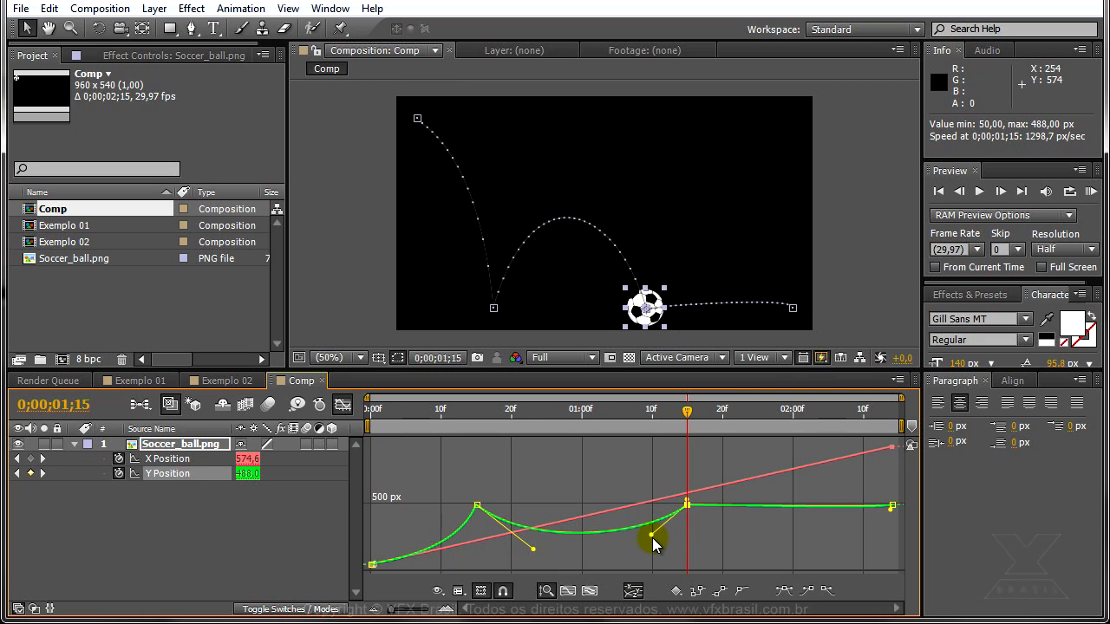
left_click_drag(688, 504, 786, 553)
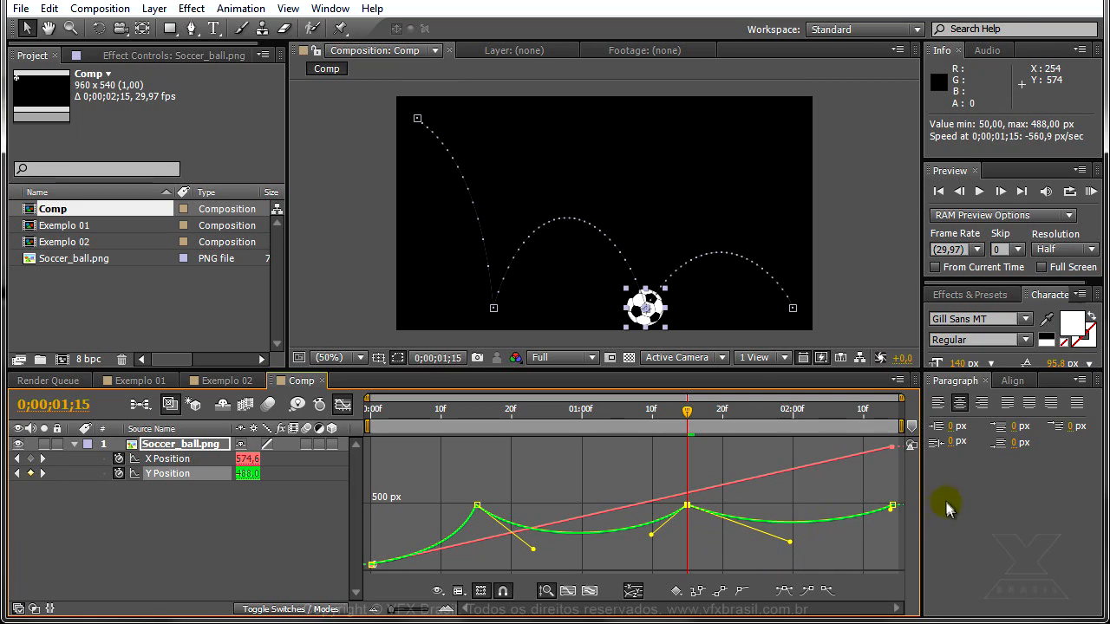
left_click(891, 505)
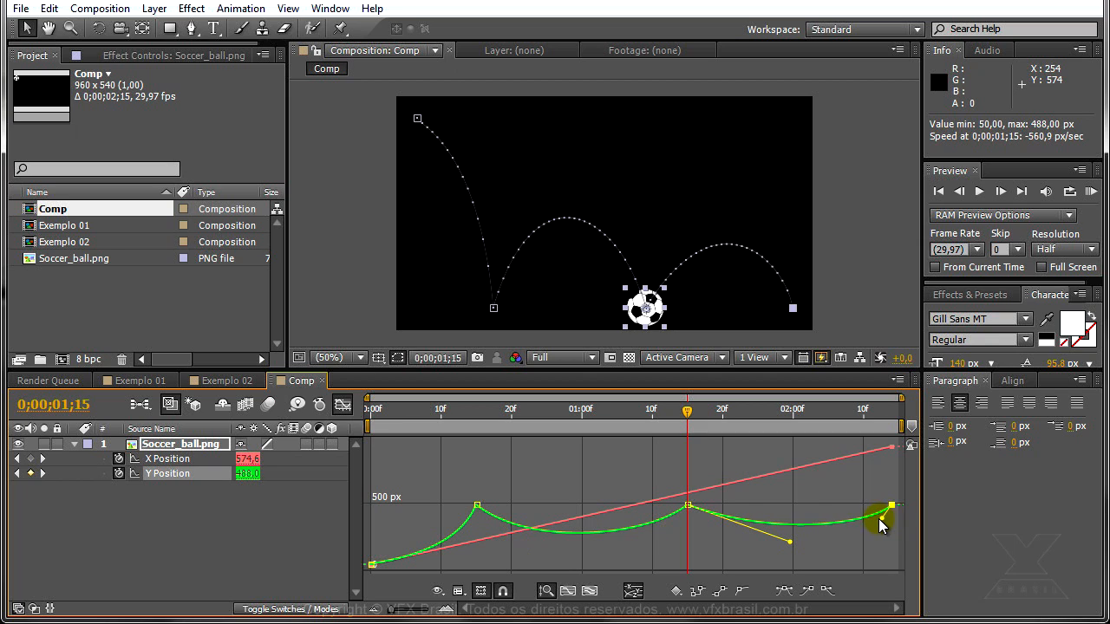
mouse_move(886, 519)
left_mouse_down()
mouse_move(850, 523)
mouse_move(877, 519)
left_mouse_up()
left_click(701, 545)
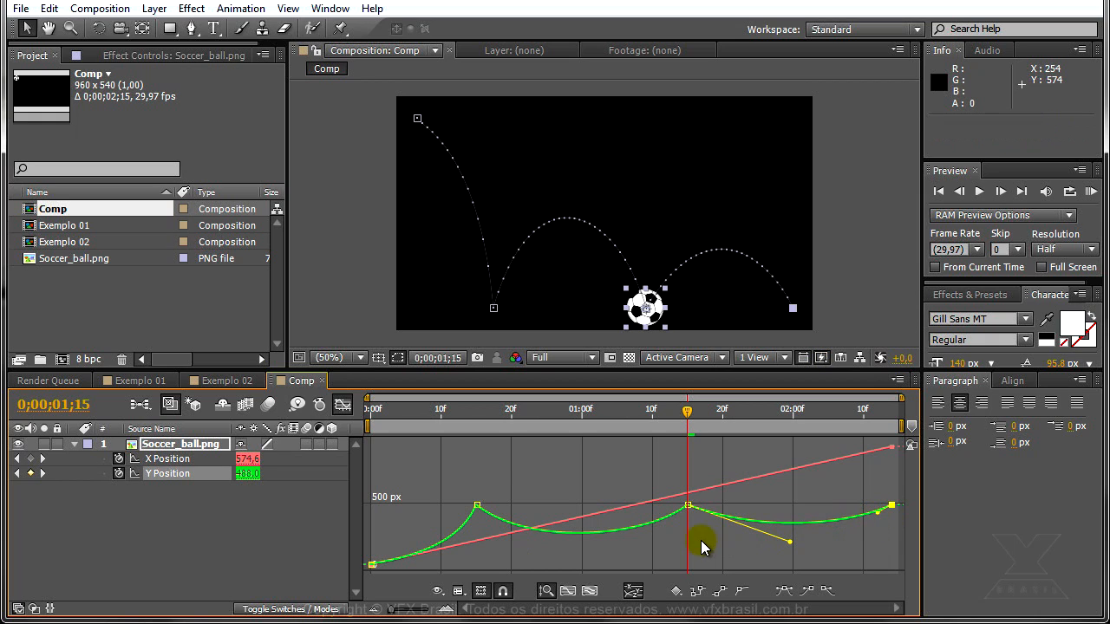
- Raise the first bounce with the outgoing handle at 0;00;00;15, and extend the starting Y keyframe's handle horizontally to ease the fall
left_click(476, 505)
mouse_move(531, 550)
left_mouse_down()
mouse_move(526, 559)
mouse_move(540, 563)
left_mouse_up()
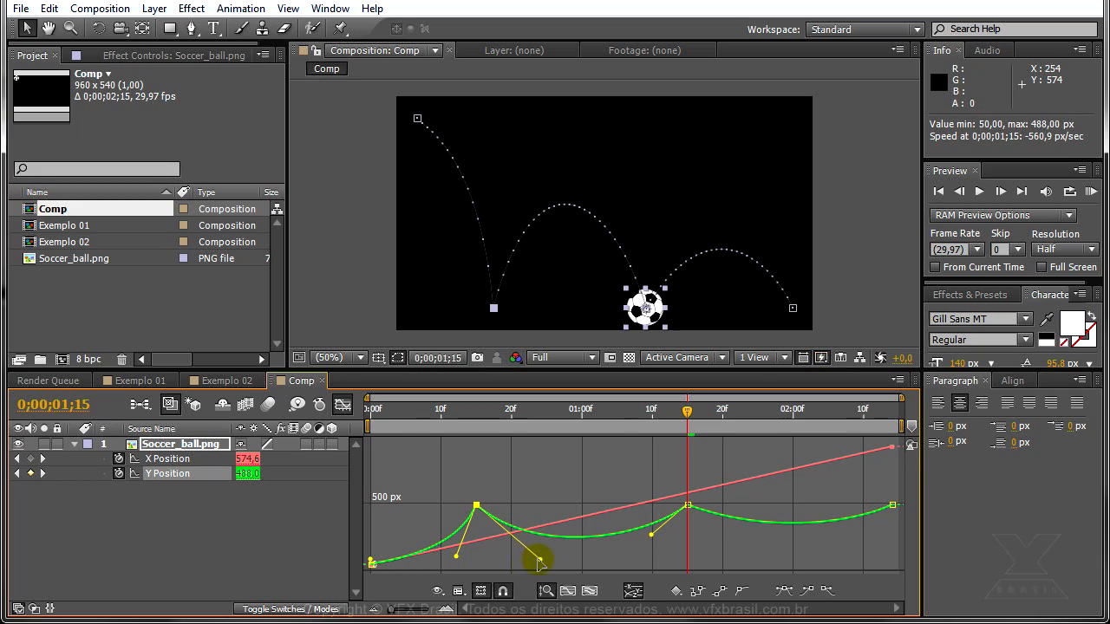
left_click_drag(371, 564, 417, 564)
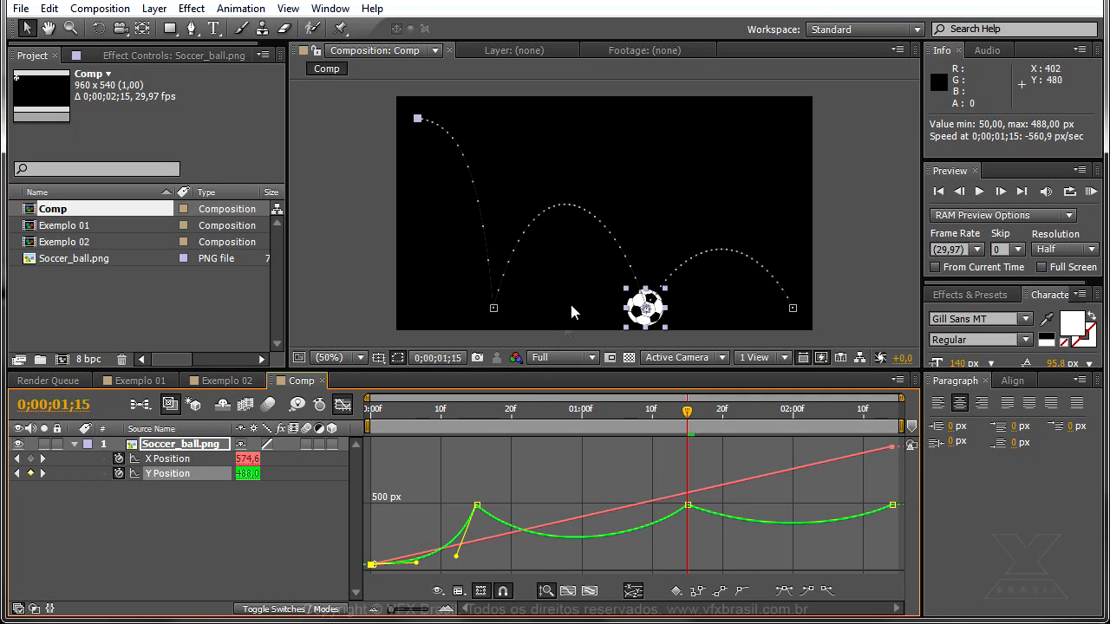
left_click_drag(479, 510, 544, 562)
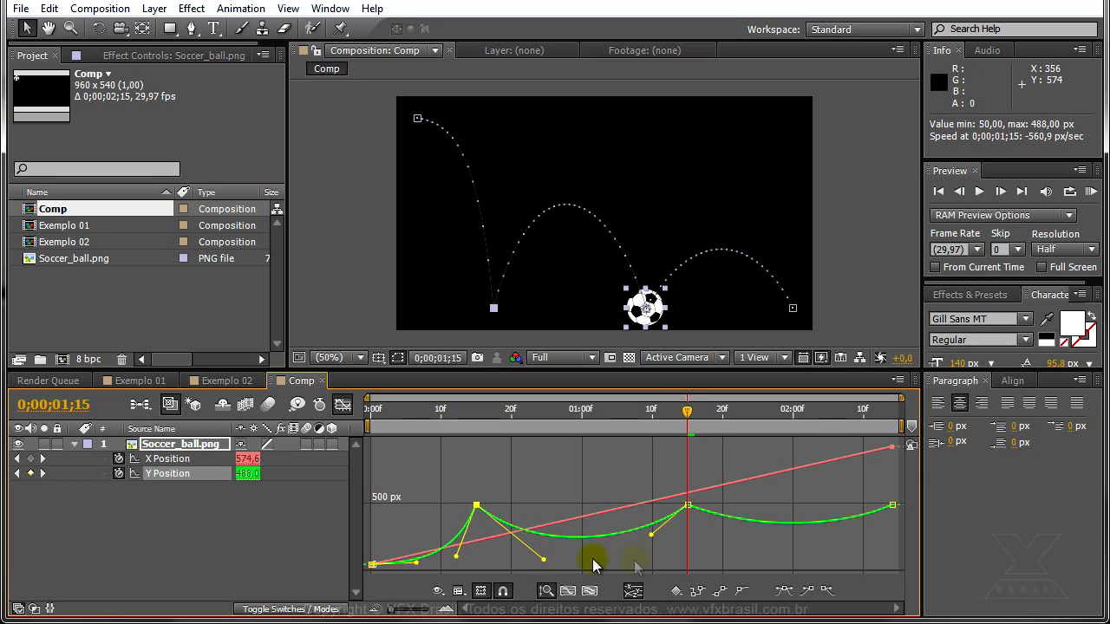
- Raise the first bounce with the incoming handle of the Y Position keyframe at 0;00;01;15 and play a RAM preview
left_click_drag(652, 538, 644, 548)
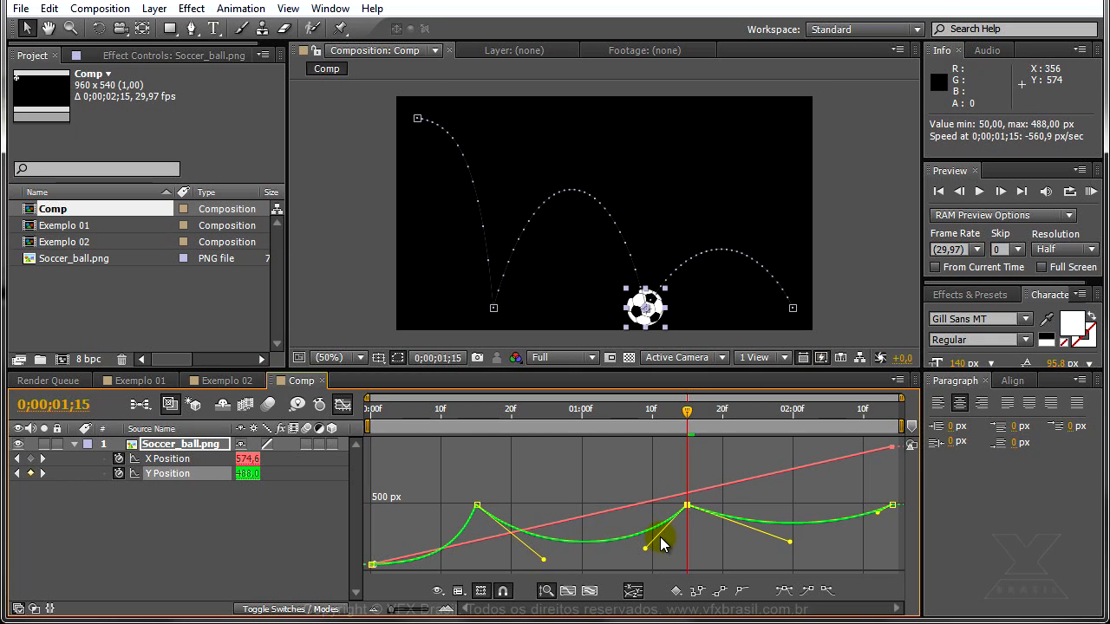
left_click(1091, 195)
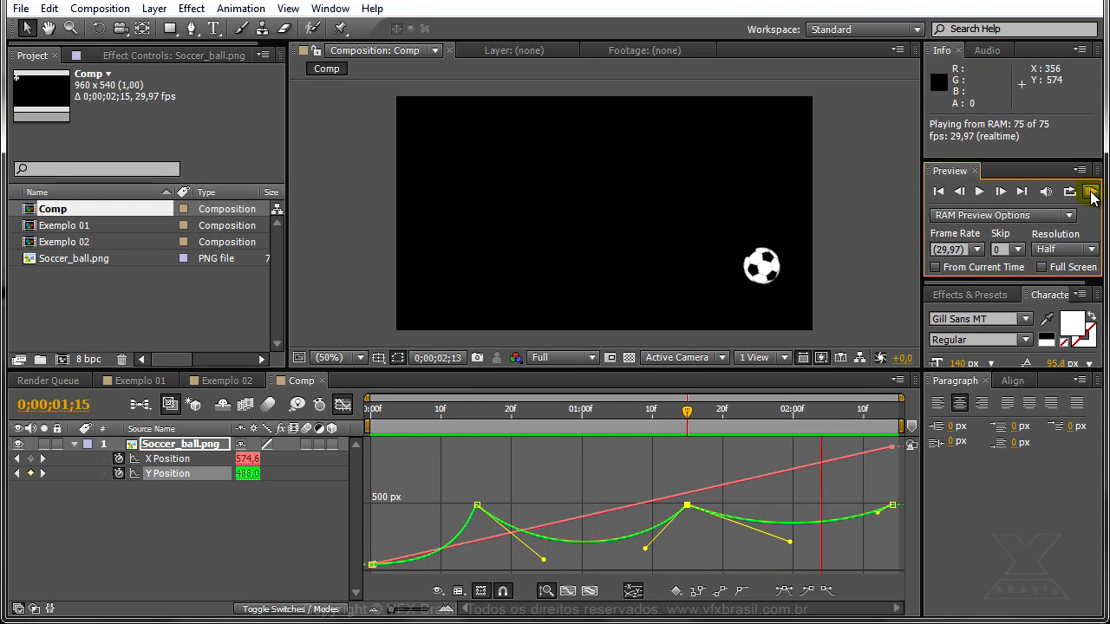
left_click(1091, 195)
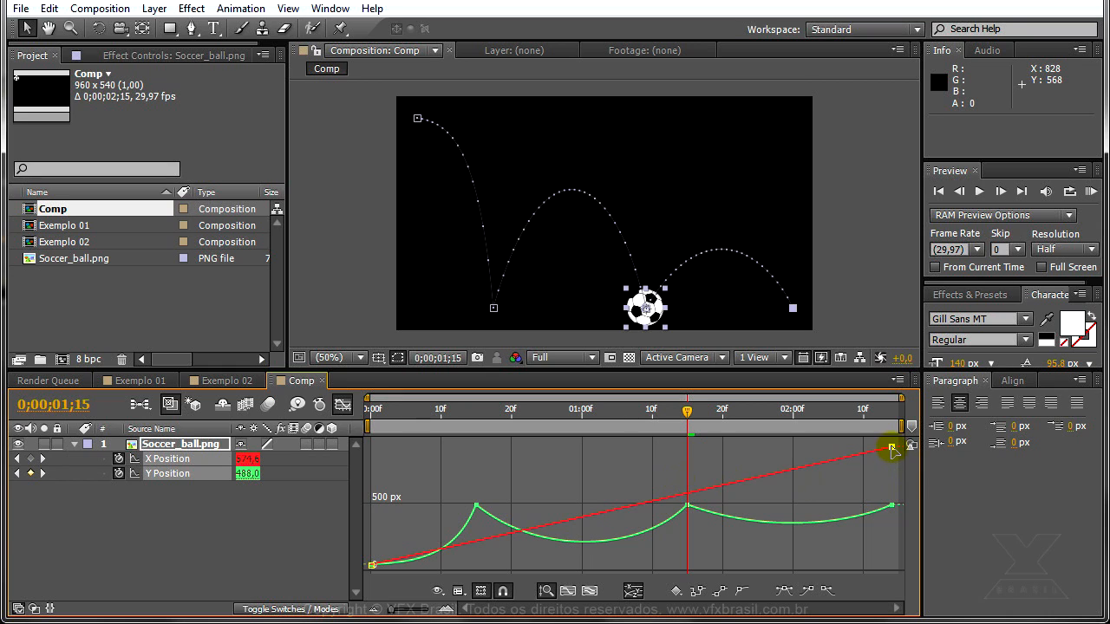
- Try shortening the ball's horizontal travel by lowering the last X Position keyframe to about 609 px, and play a RAM preview
left_click_drag(892, 448, 891, 493)
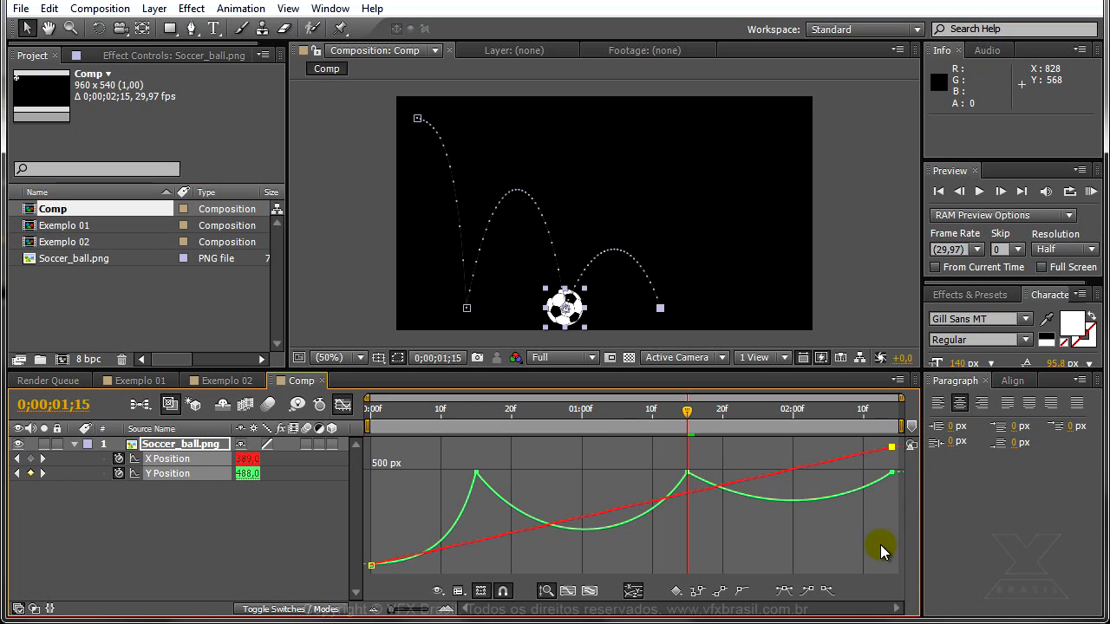
left_click(1091, 192)
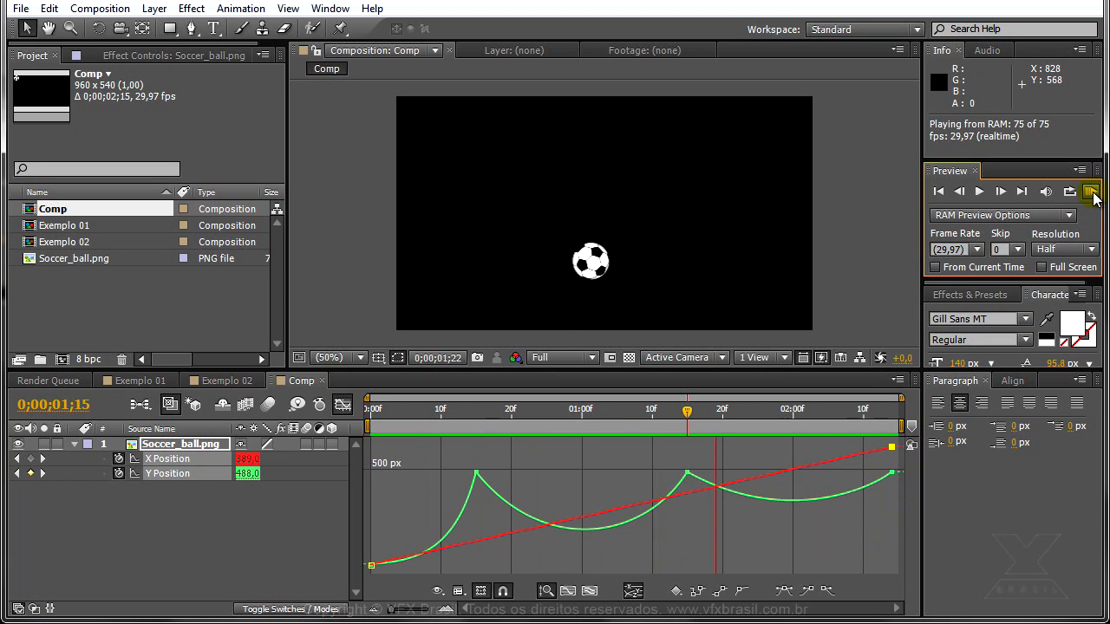
left_click(1091, 192)
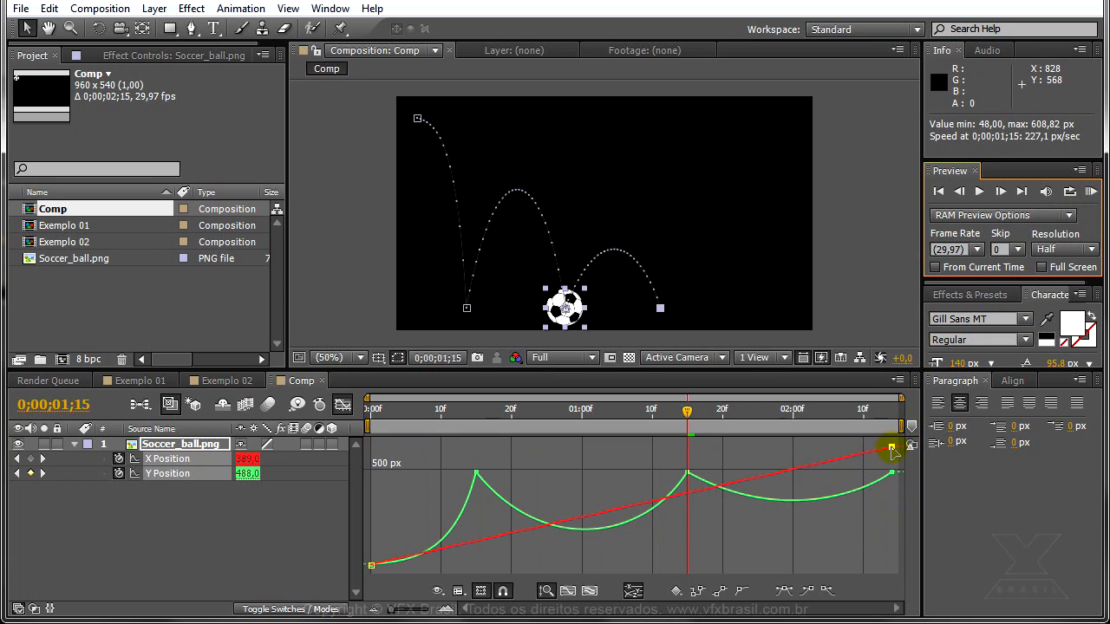
- Try lengthening the horizontal travel by raising the last X Position keyframe, preview it, and undo both changes to that keyframe's value
mouse_move(891, 448)
left_mouse_down()
mouse_move(893, 434)
mouse_move(892, 446)
left_mouse_up()
left_click(1091, 192)
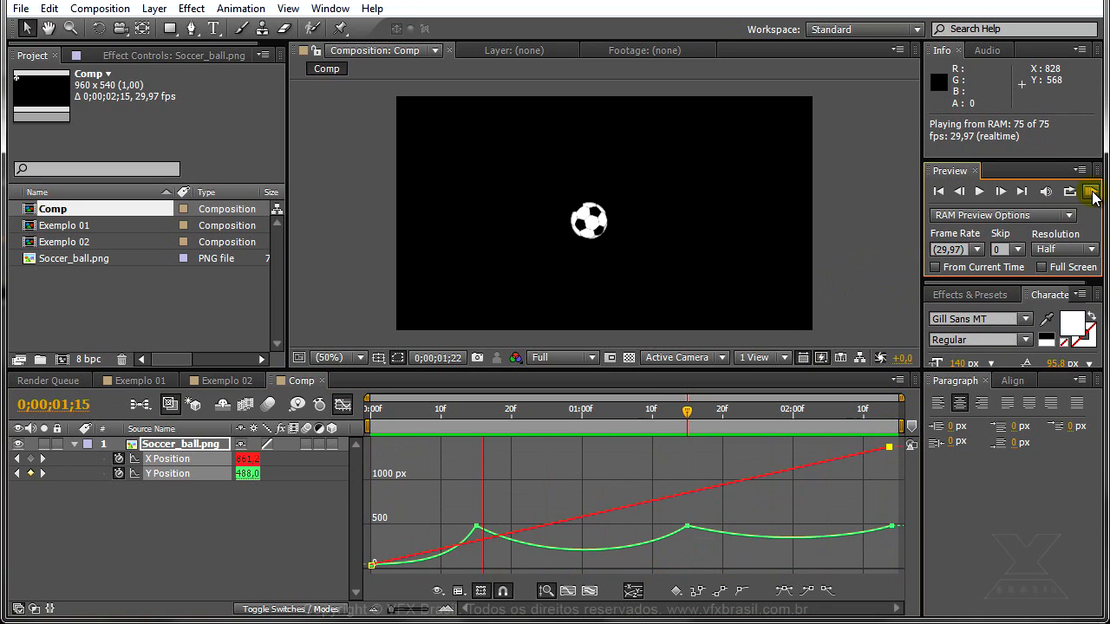
left_click(1091, 192)
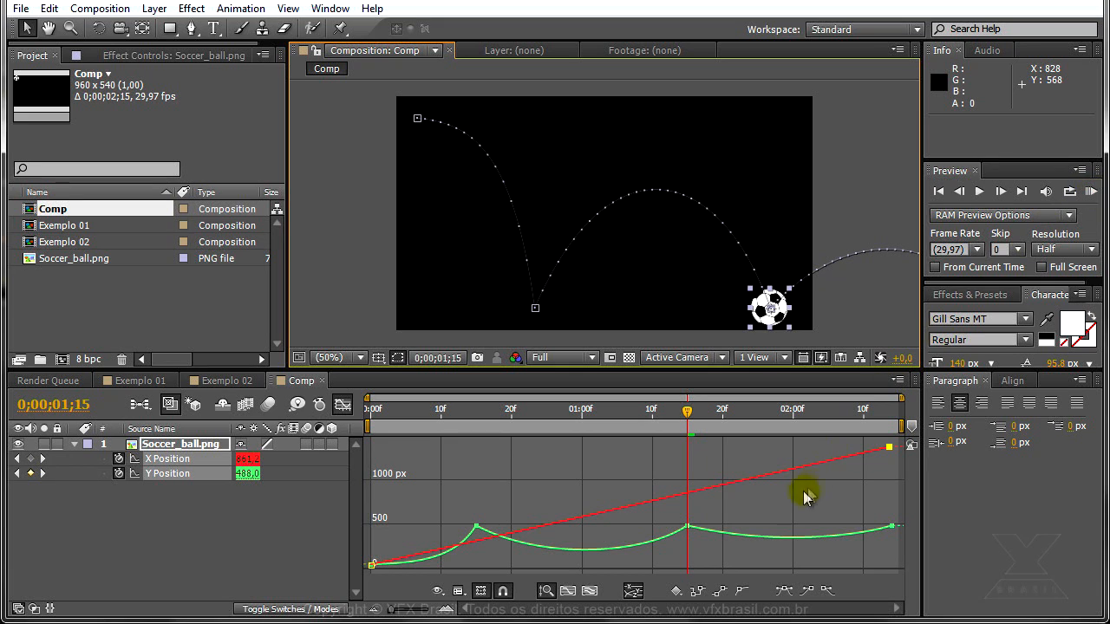
key("ctrl+z")
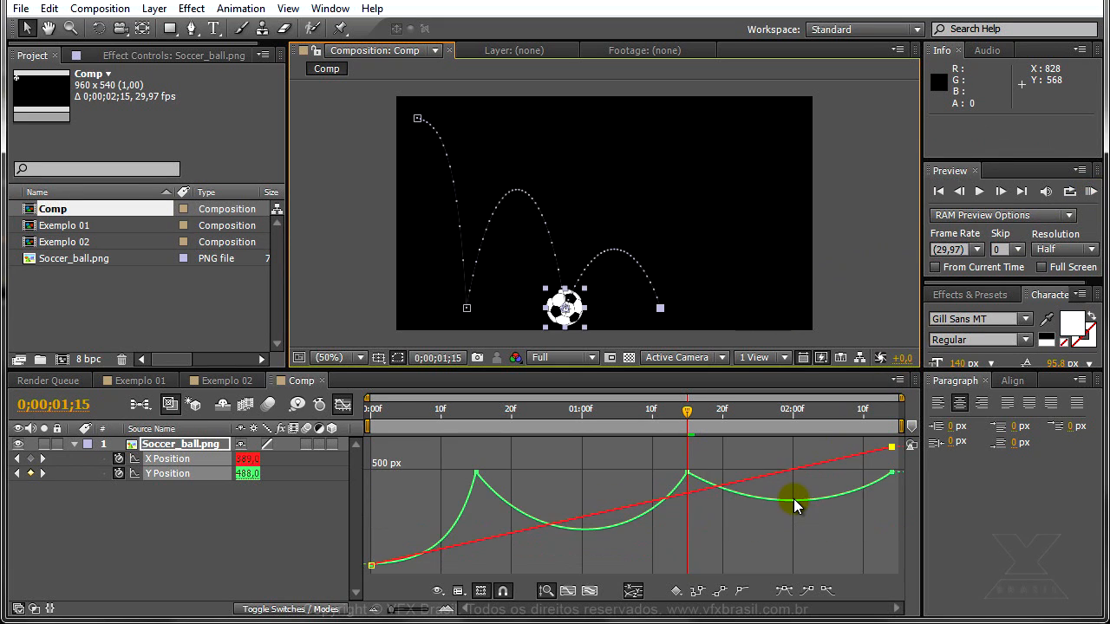
key("ctrl+z")
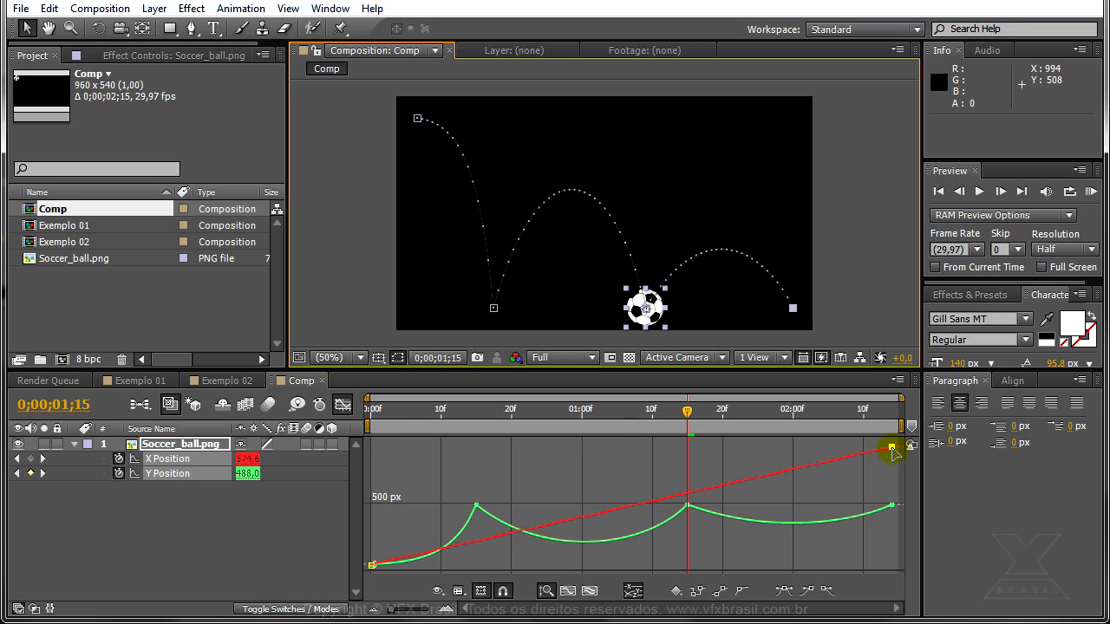
- Extend Bezier handles from the last and first X Position keyframes to slow the horizontal travel toward the end, and play a RAM preview
left_click_drag(893, 449, 824, 463)
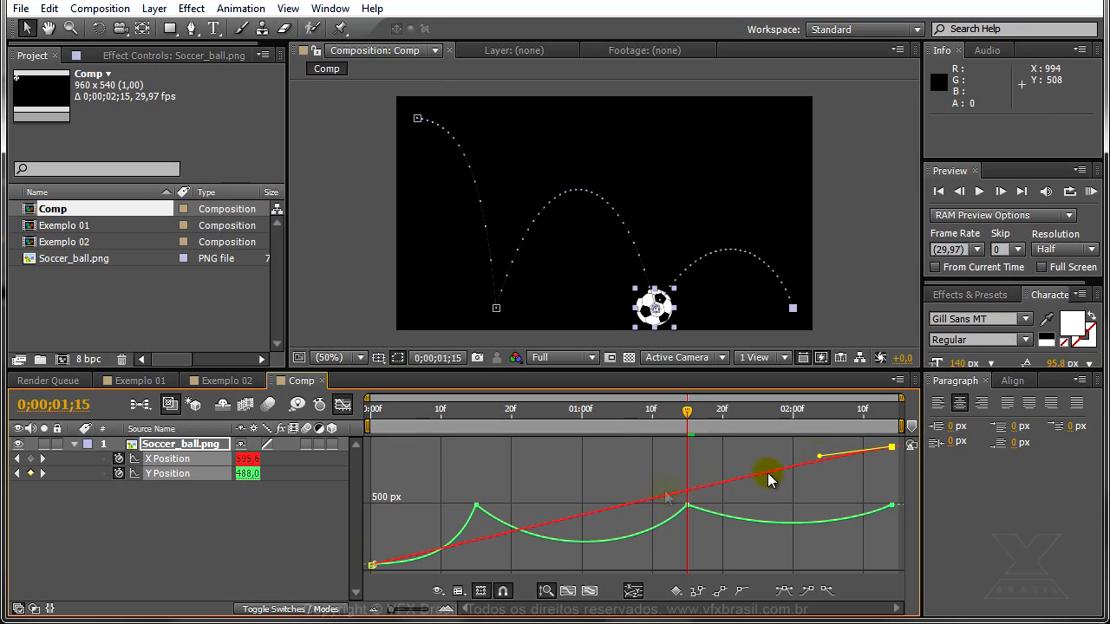
left_click_drag(376, 564, 486, 530)
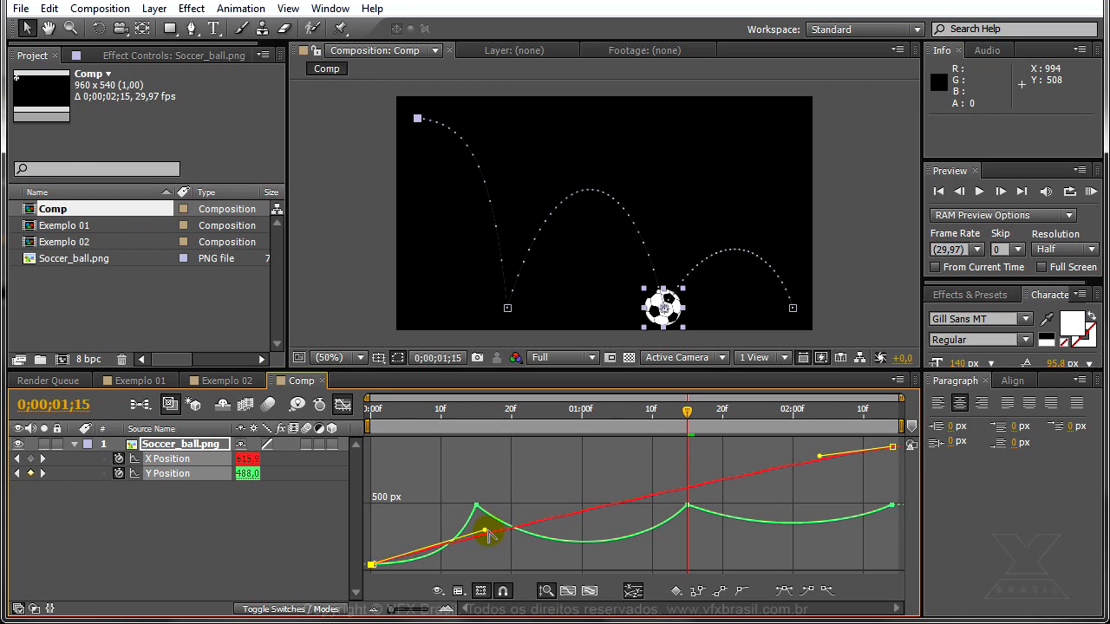
left_click(1092, 191)
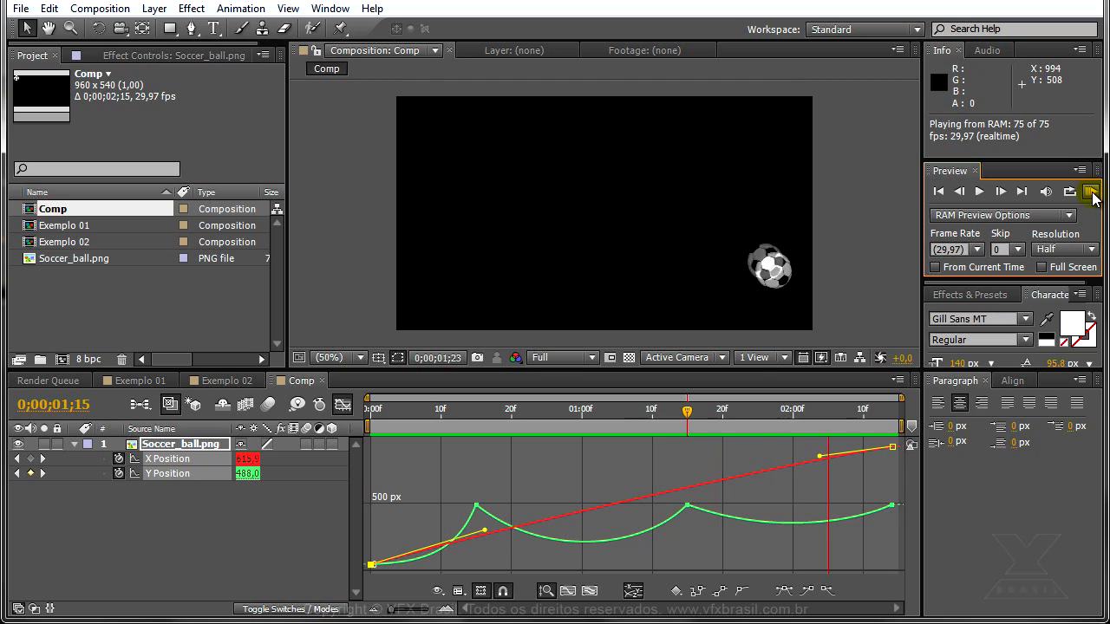
left_click(697, 501)
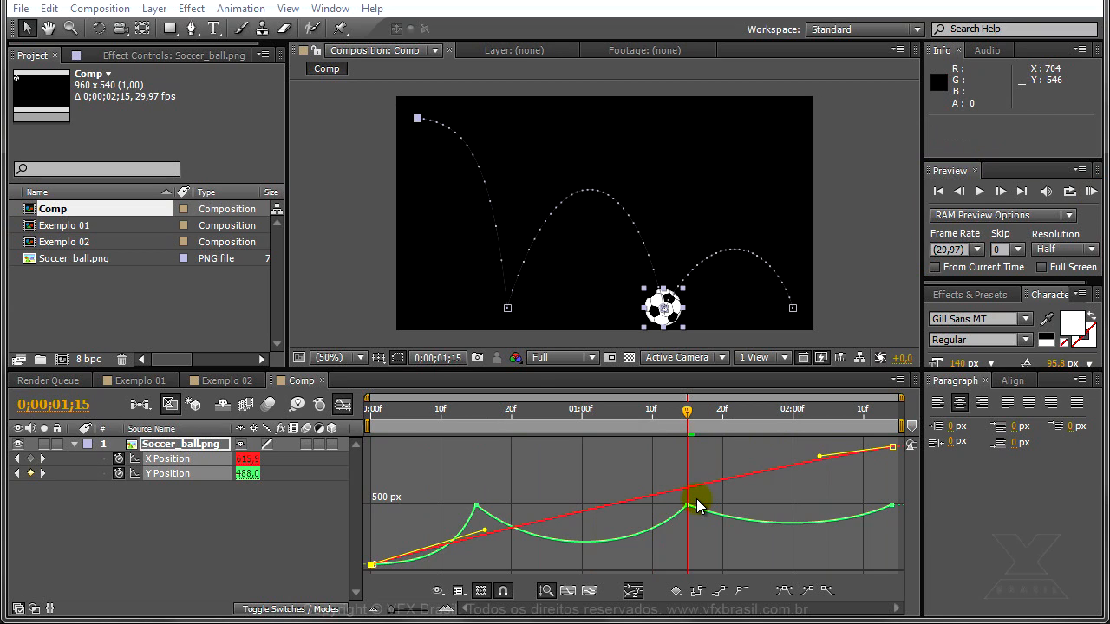
- Try recombining X and Y Position into a single Position property with Auto-Select Graph Type, and undo the merge
left_click(636, 591)
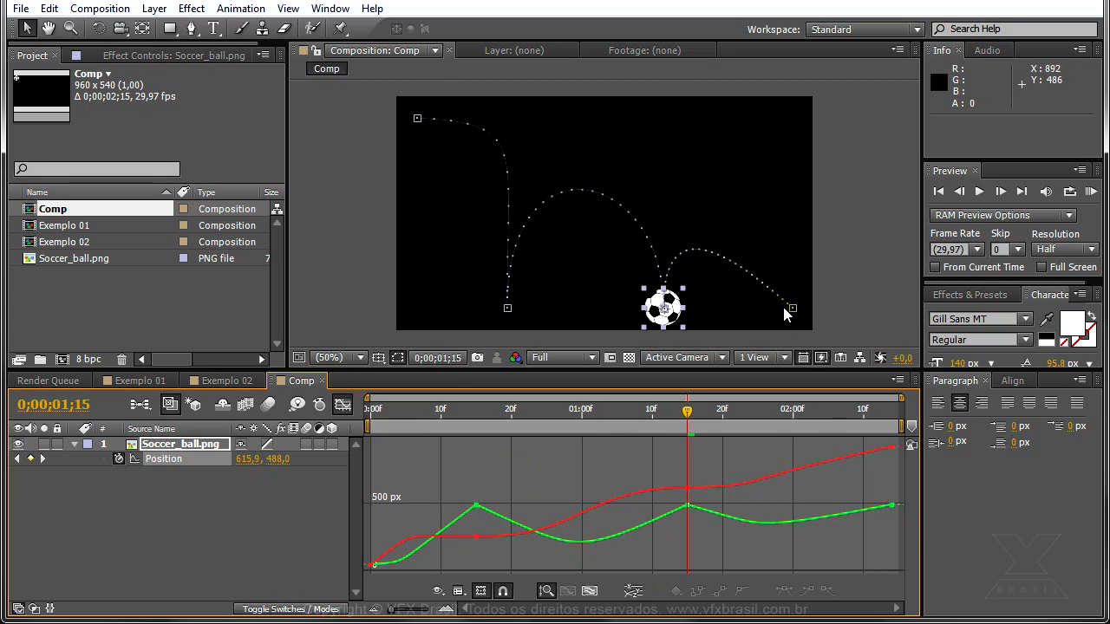
left_click(456, 592)
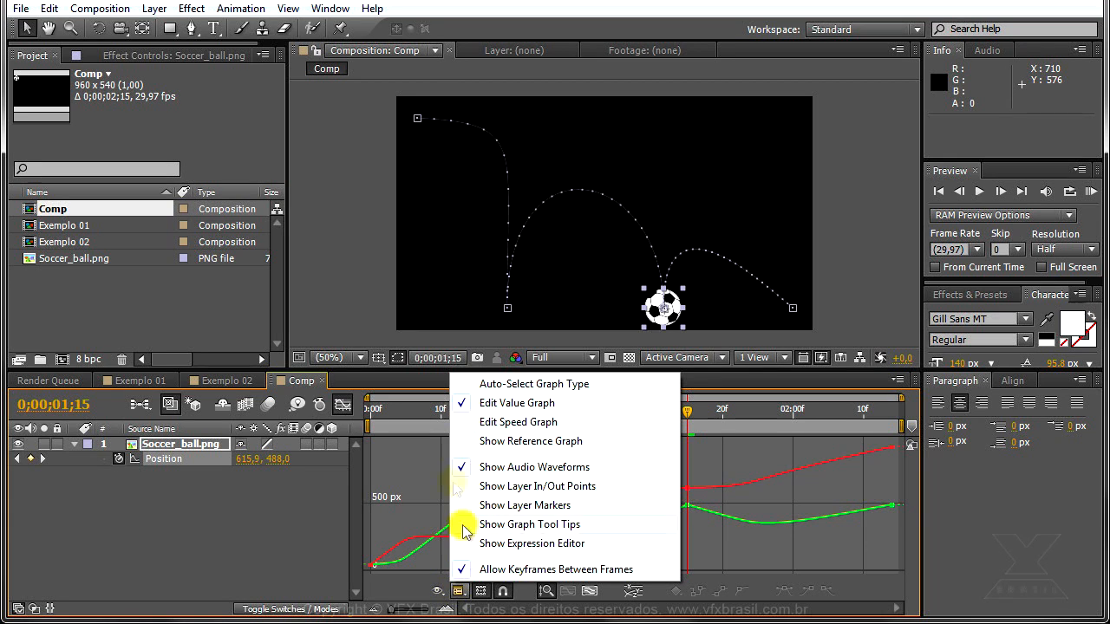
left_click(510, 384)
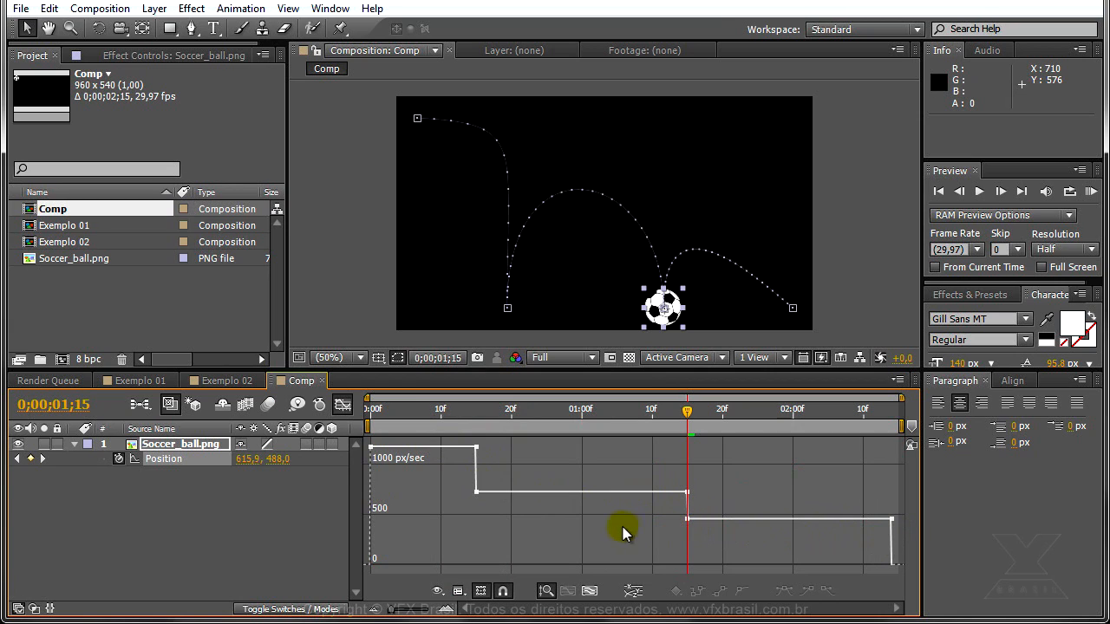
key("ctrl+z")
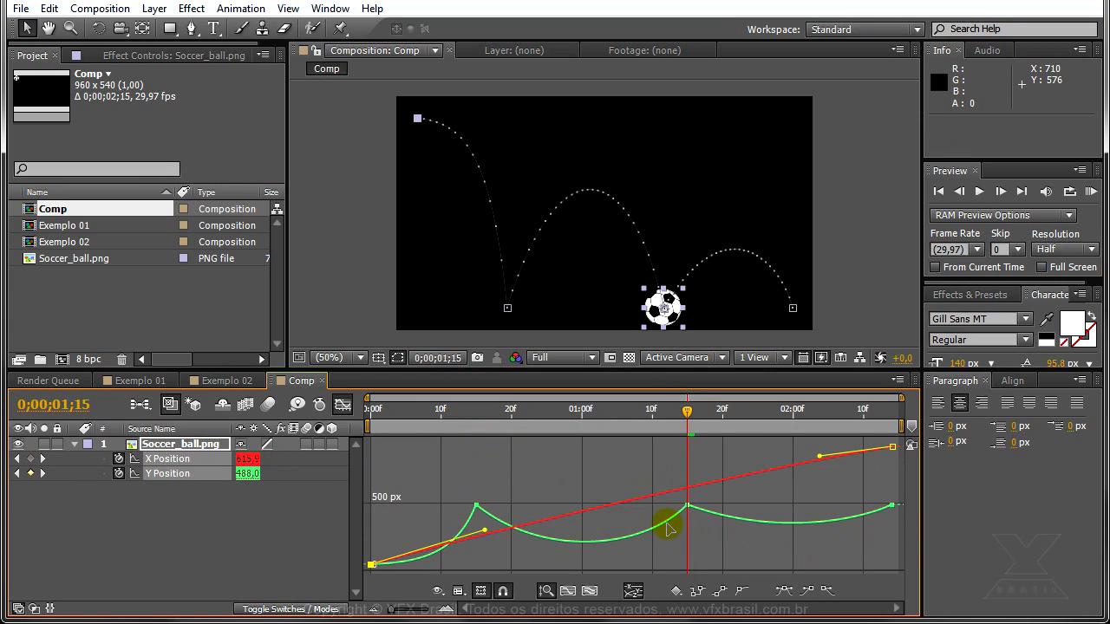